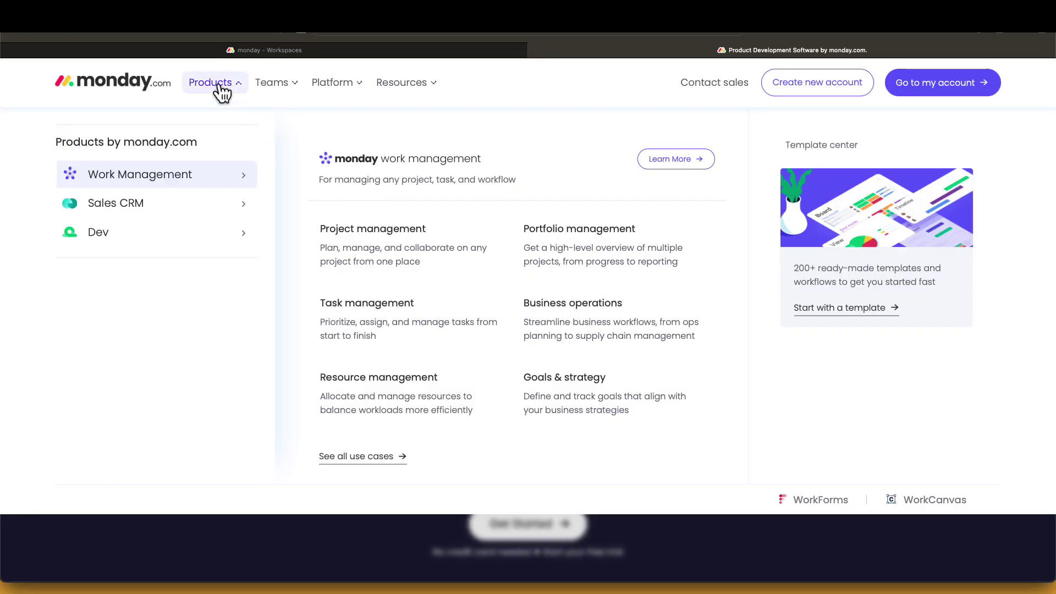
Open the monday dev product page from the Products menu and scroll through its features
mouse_move(161, 240)
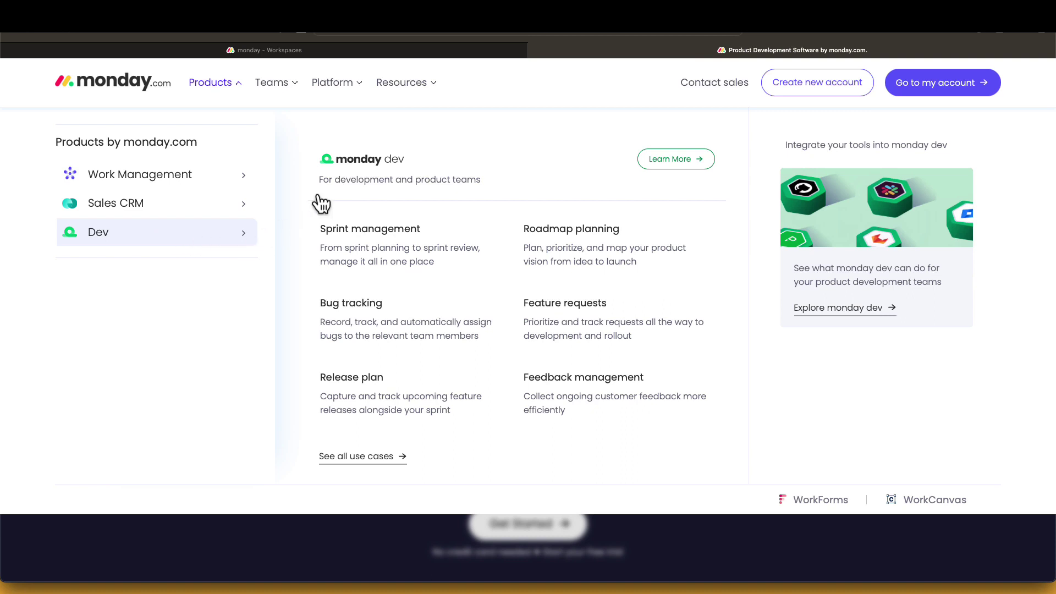
left_click(682, 160)
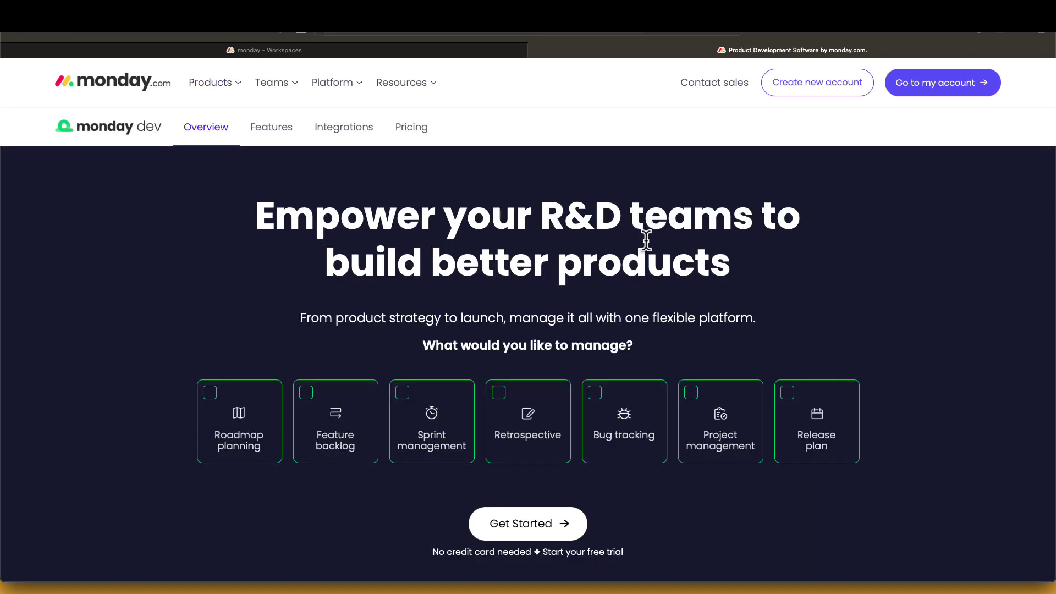
scroll(646, 241, "down", 8)
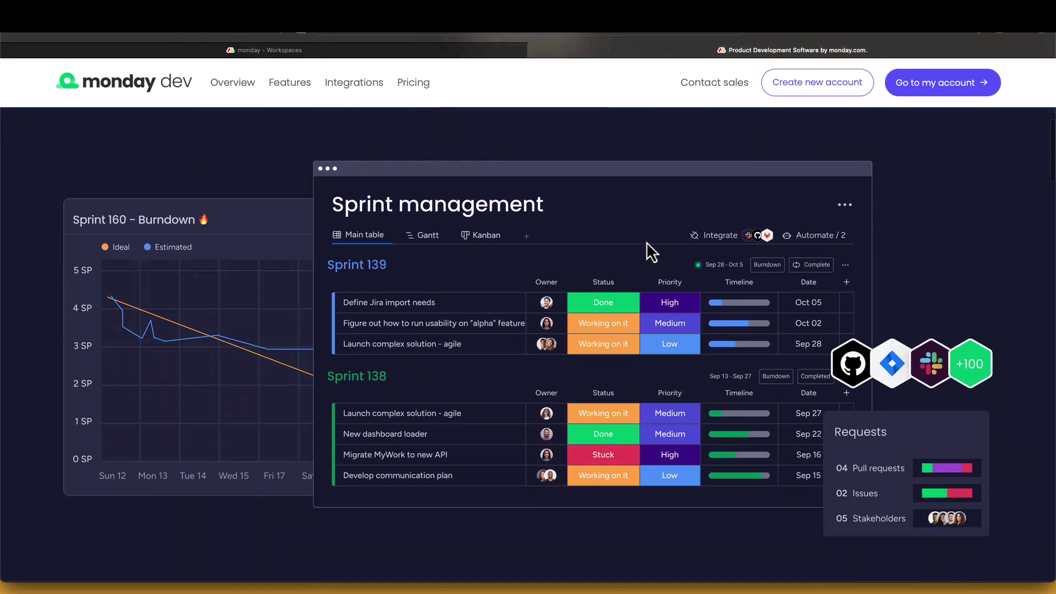
scroll(646, 242, "down", 10)
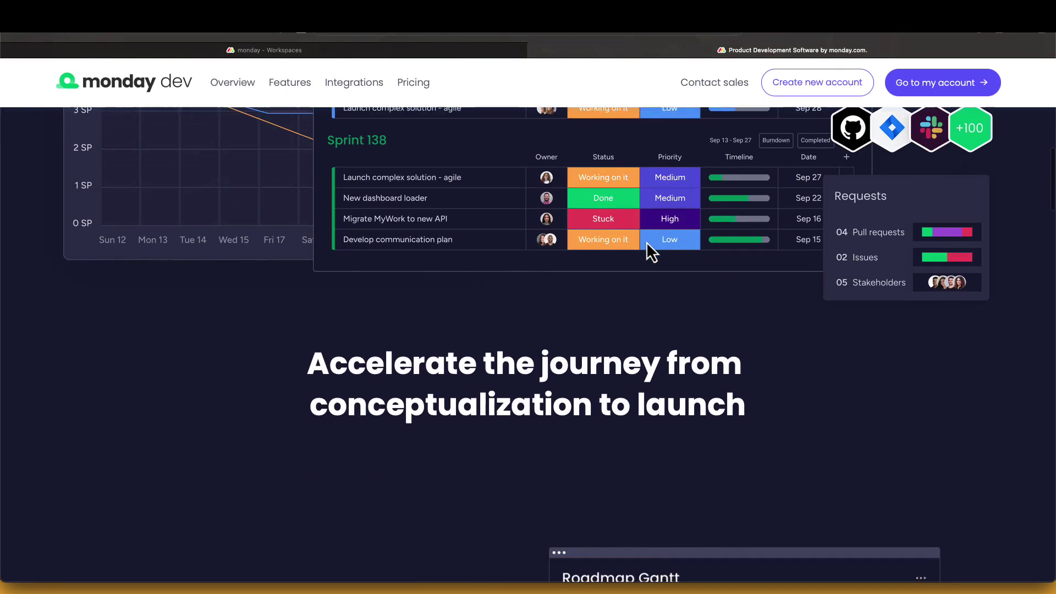
scroll(646, 242, "down", 8)
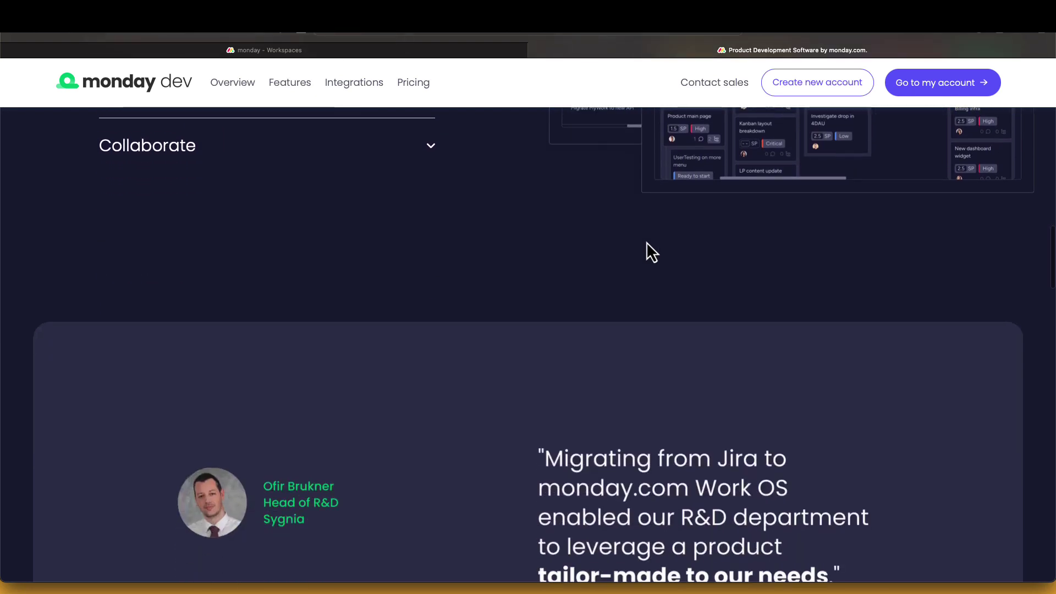
scroll(646, 243, "down", 7)
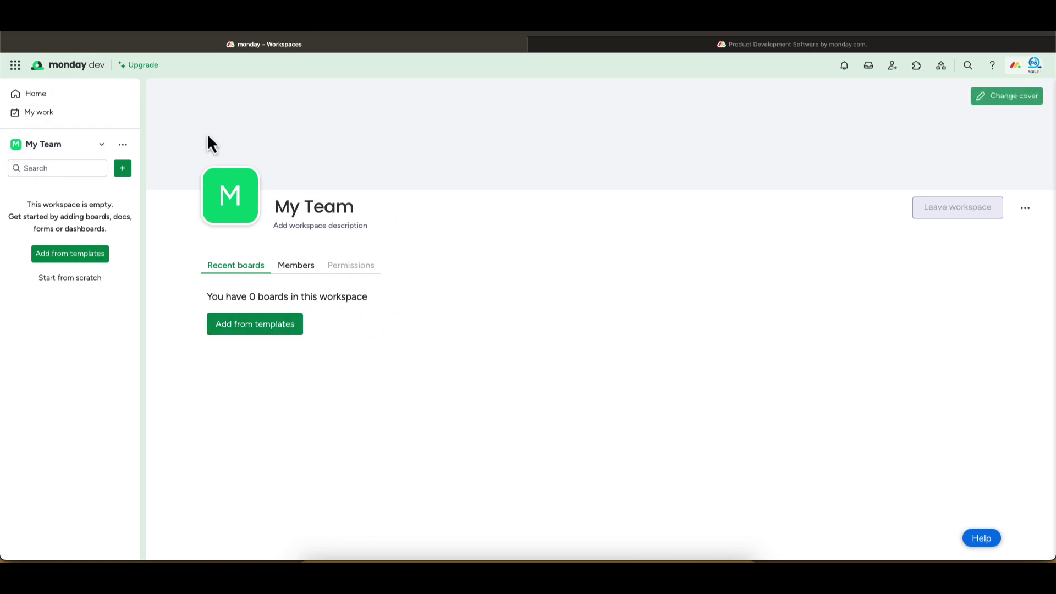
Add the Scrum Team template to My Team and expand its folder to reach Tasks
left_click(123, 169)
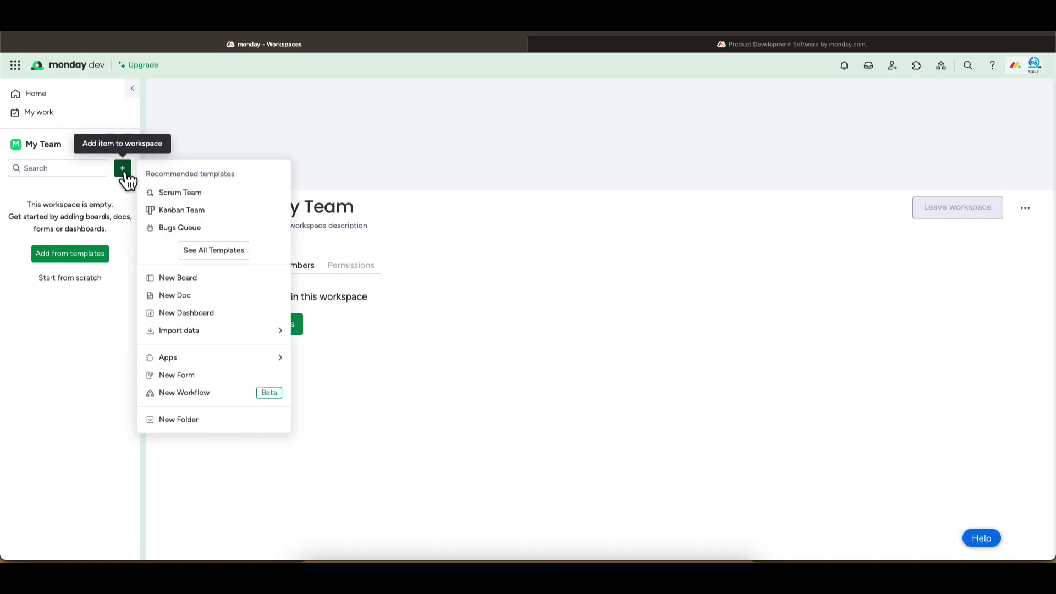
left_click(212, 193)
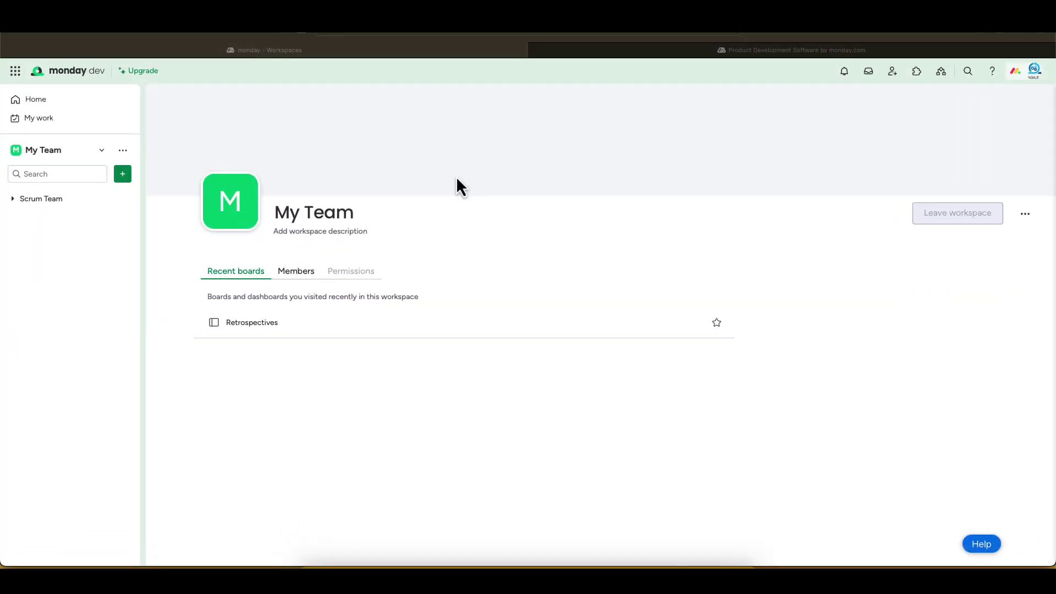
left_click(13, 199)
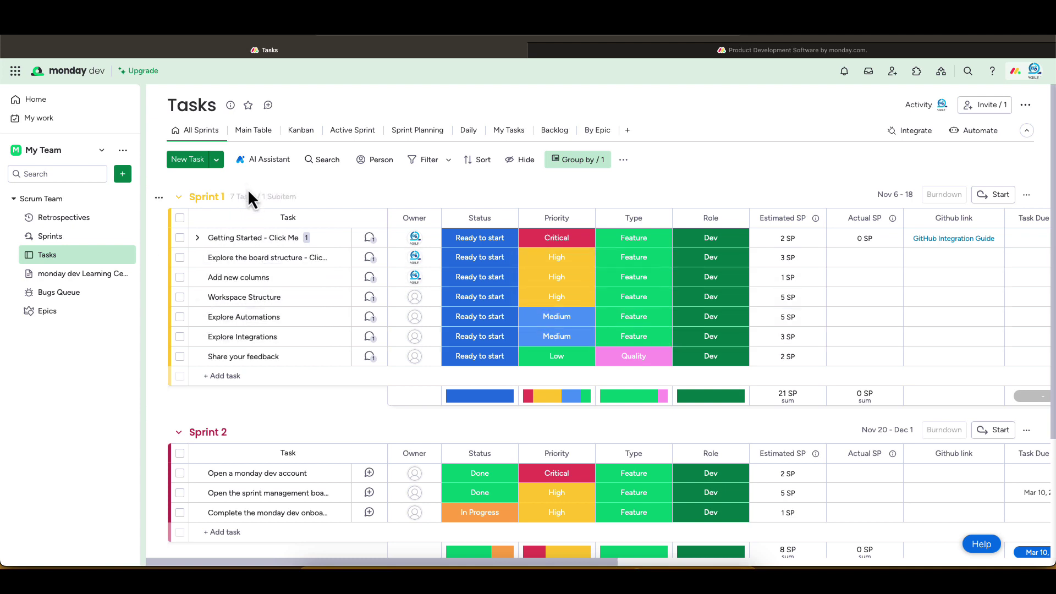
Collapse the Sprint 1 and Sprint 2 groups, then re-expand Sprint 1 to show its tasks
left_click(179, 197)
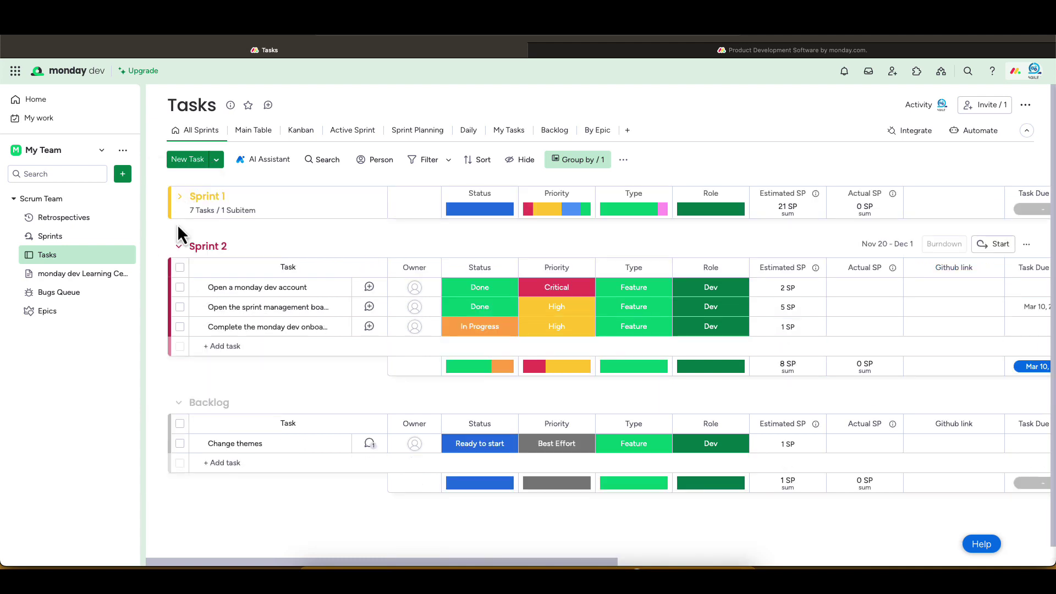
left_click(180, 247)
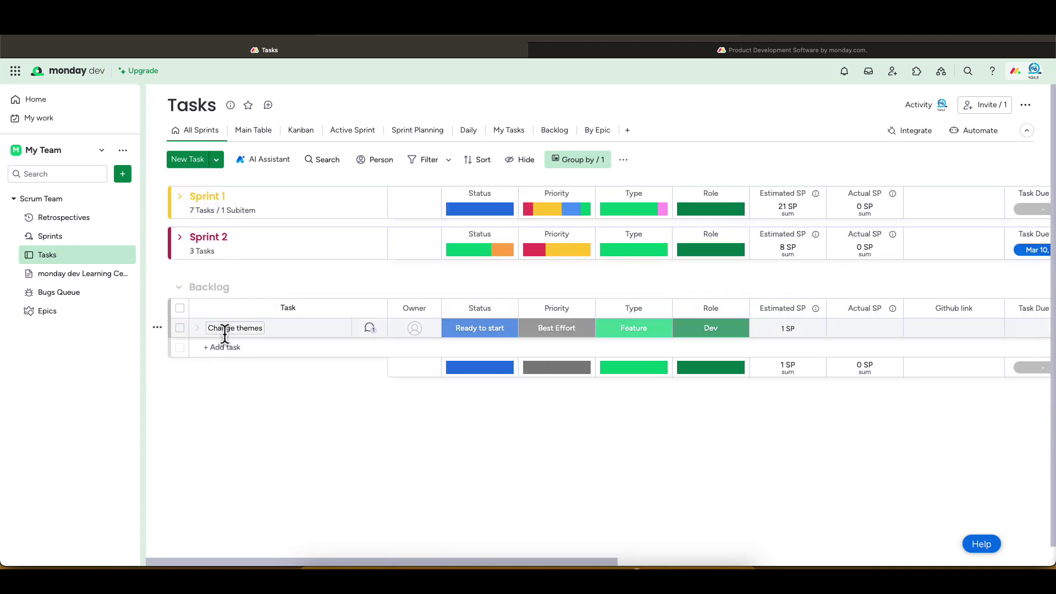
left_click(181, 197)
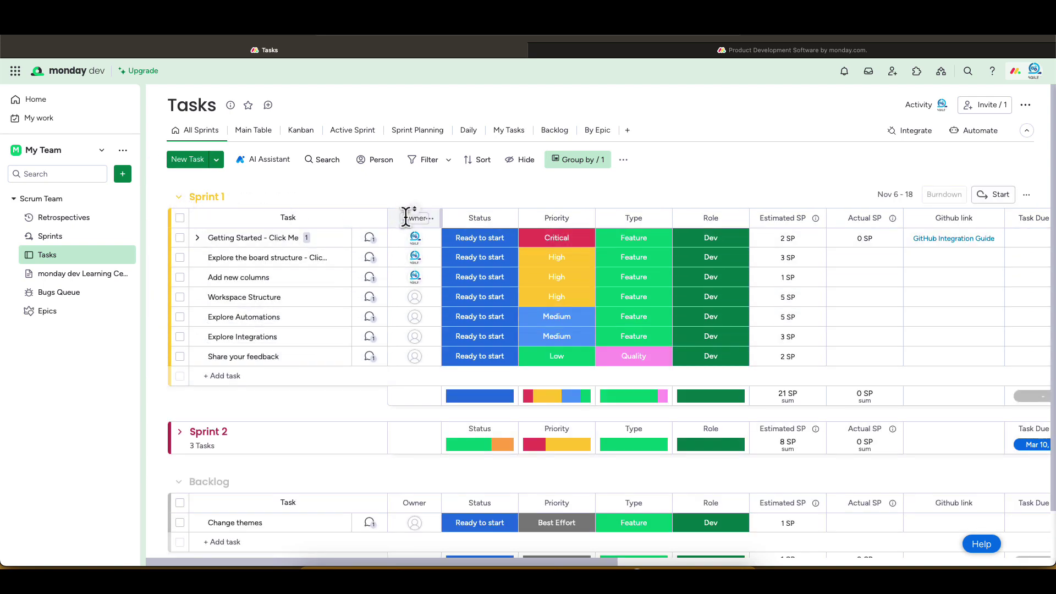
Preview the first task's Status and Priority labels without changing either
left_click(494, 245)
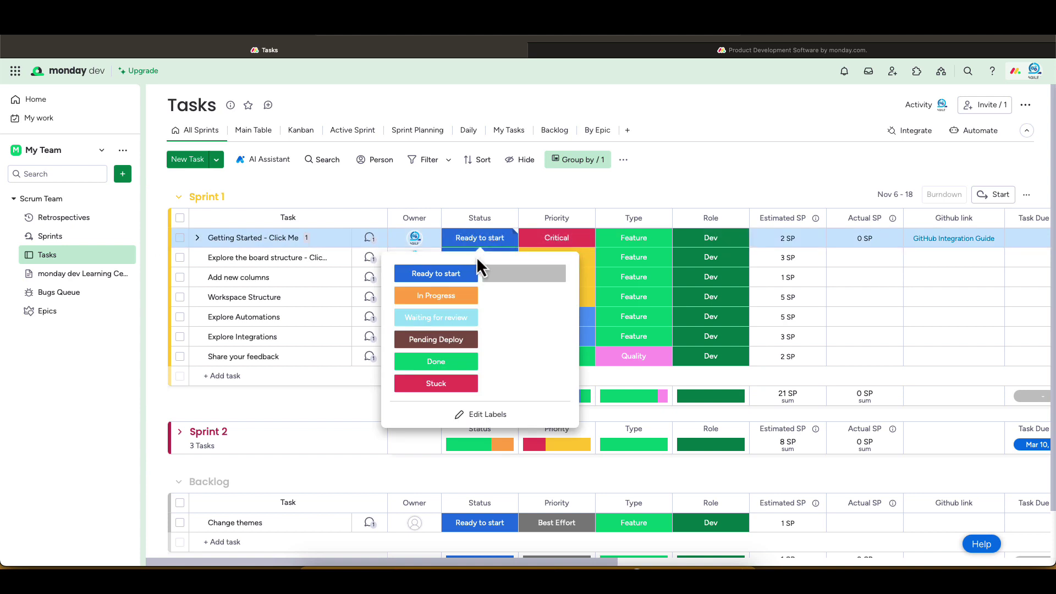
left_click(564, 186)
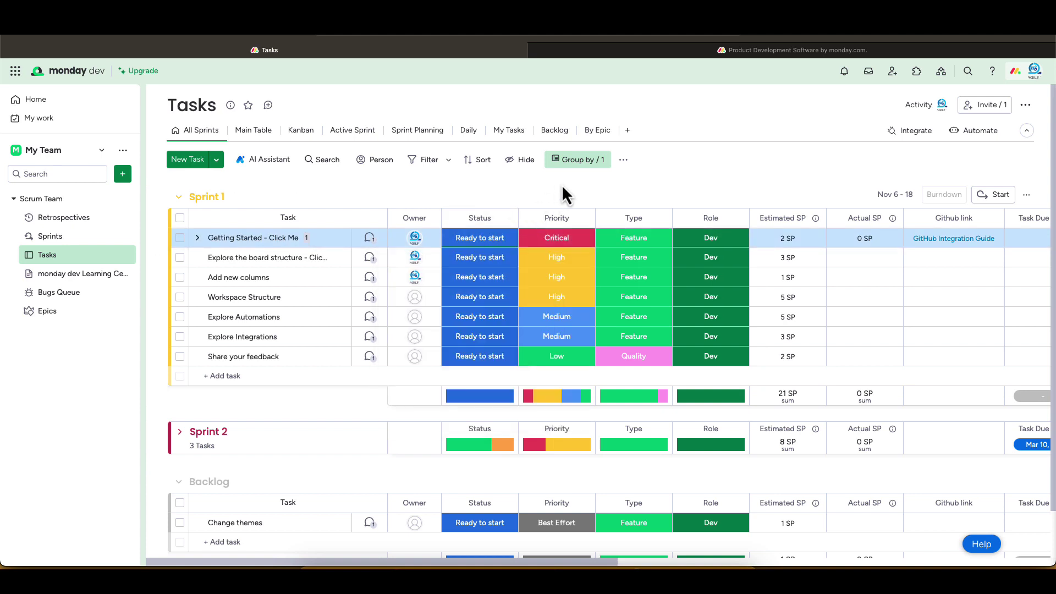
left_click(582, 242)
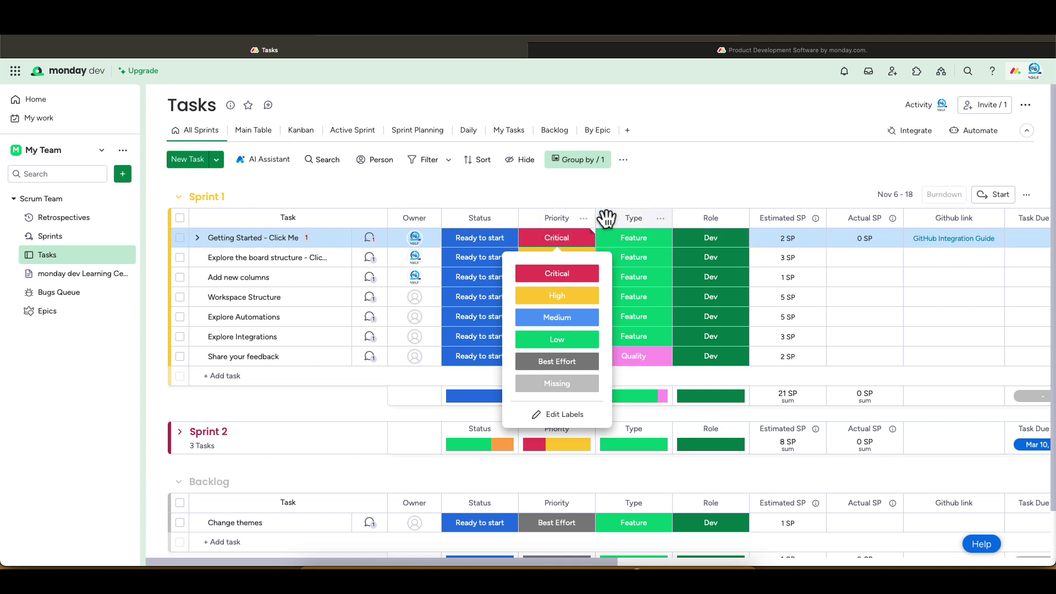
left_click(619, 197)
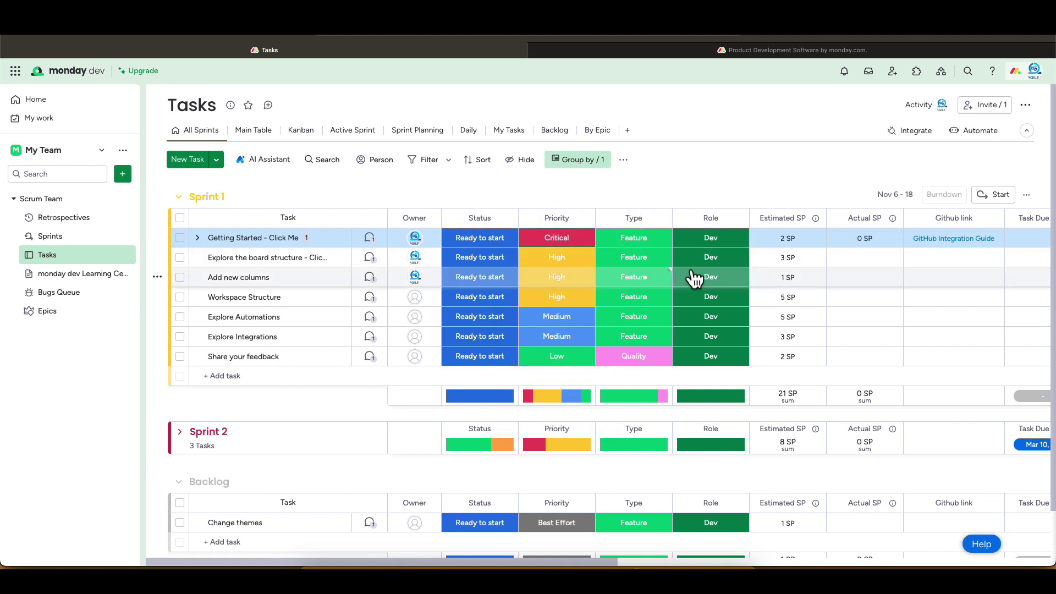
Link Sprint 1's second task, Explore the board structure, to the Infrastructure Redesign epic
scroll(757, 192, "right", 3)
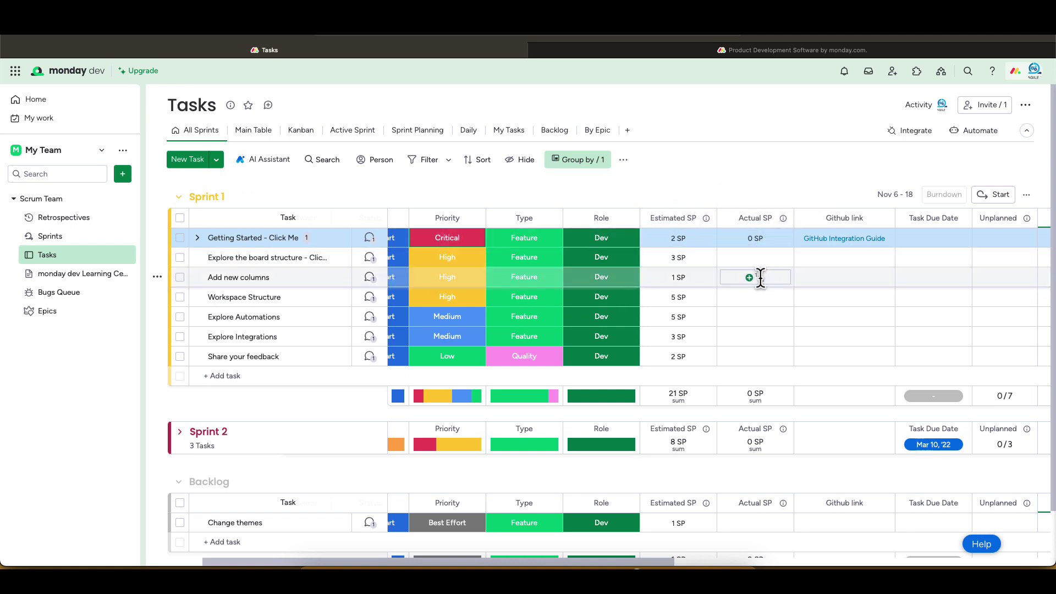
scroll(759, 266, "right", 3)
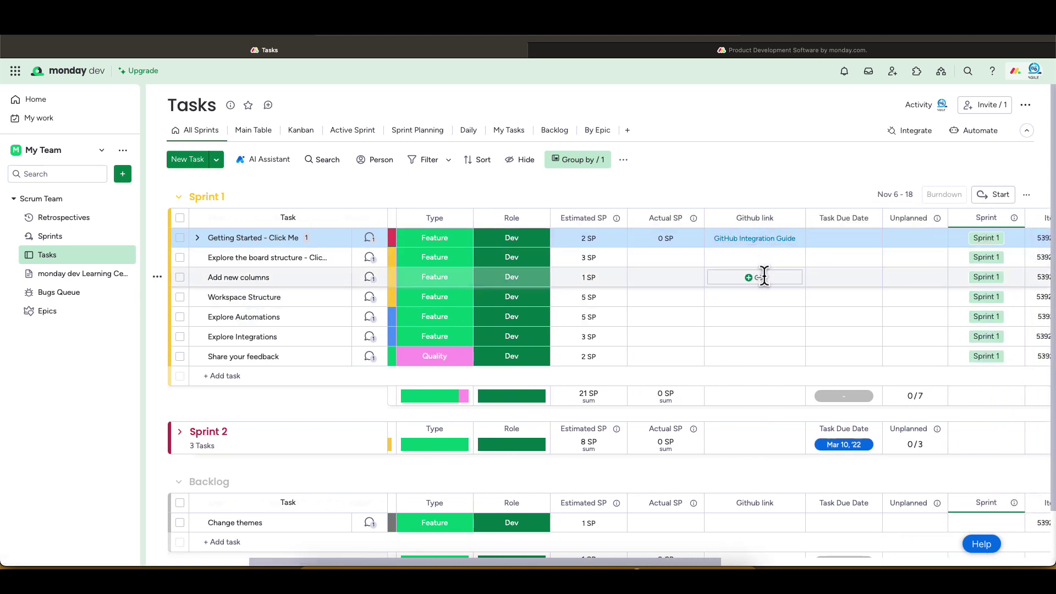
scroll(764, 277, "right", 12)
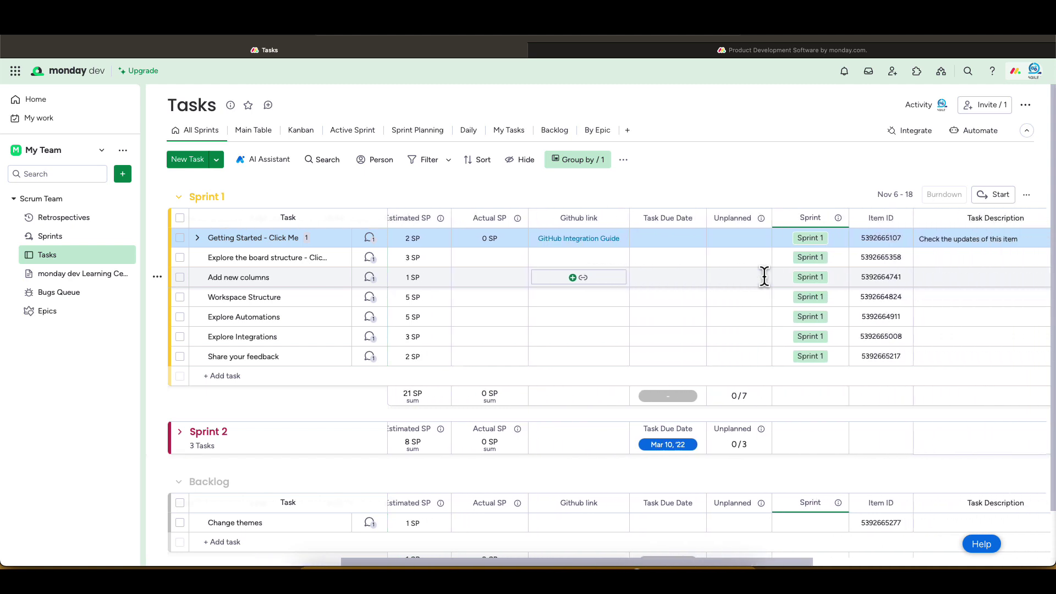
scroll(765, 277, "right", 1)
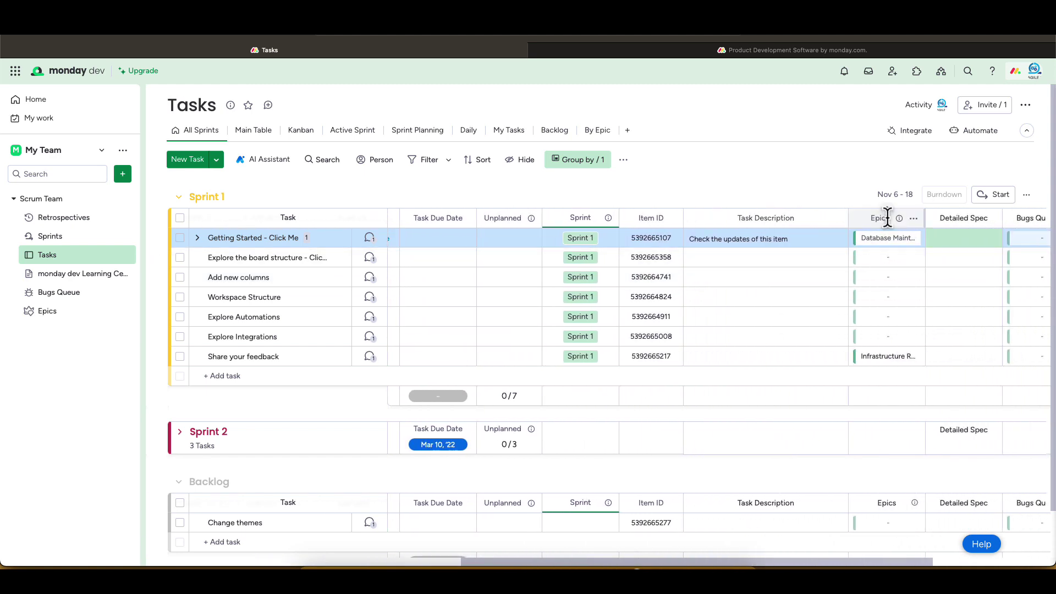
left_click(891, 267)
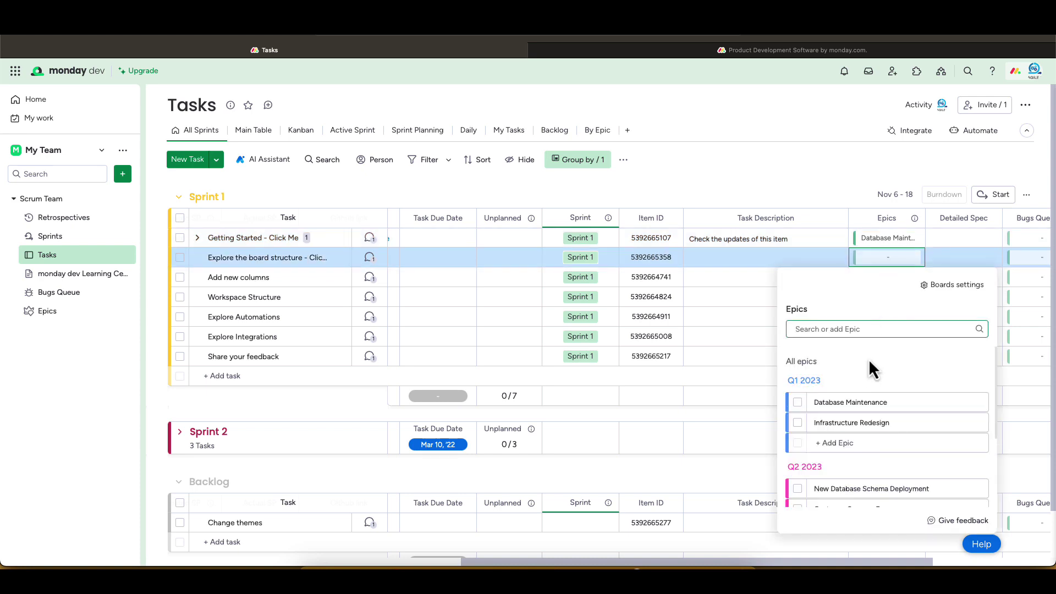
left_click(864, 424)
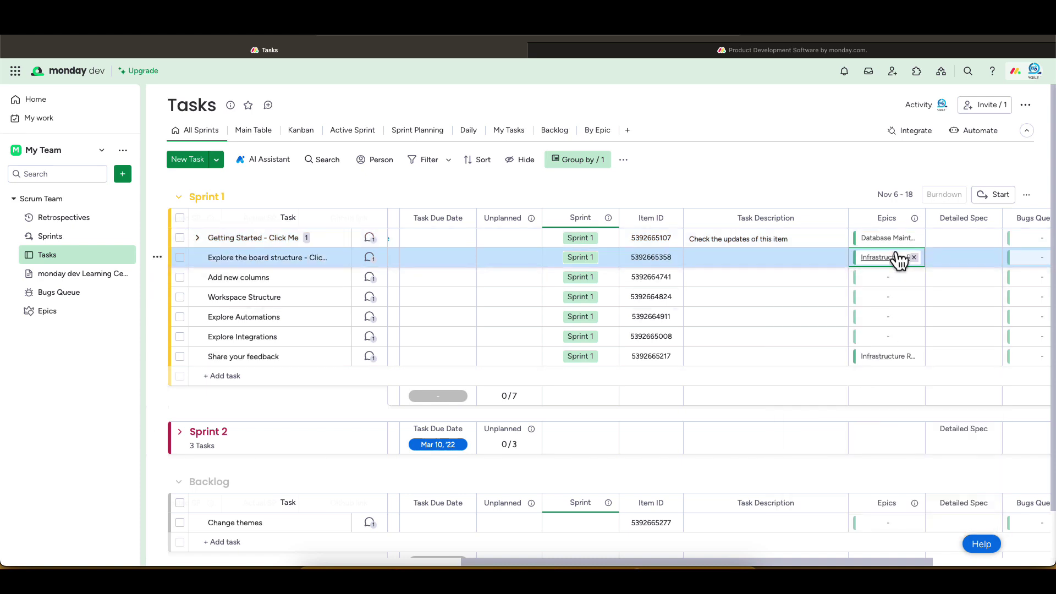
scroll(898, 263, "right", 5)
scroll(896, 259, "right", 2)
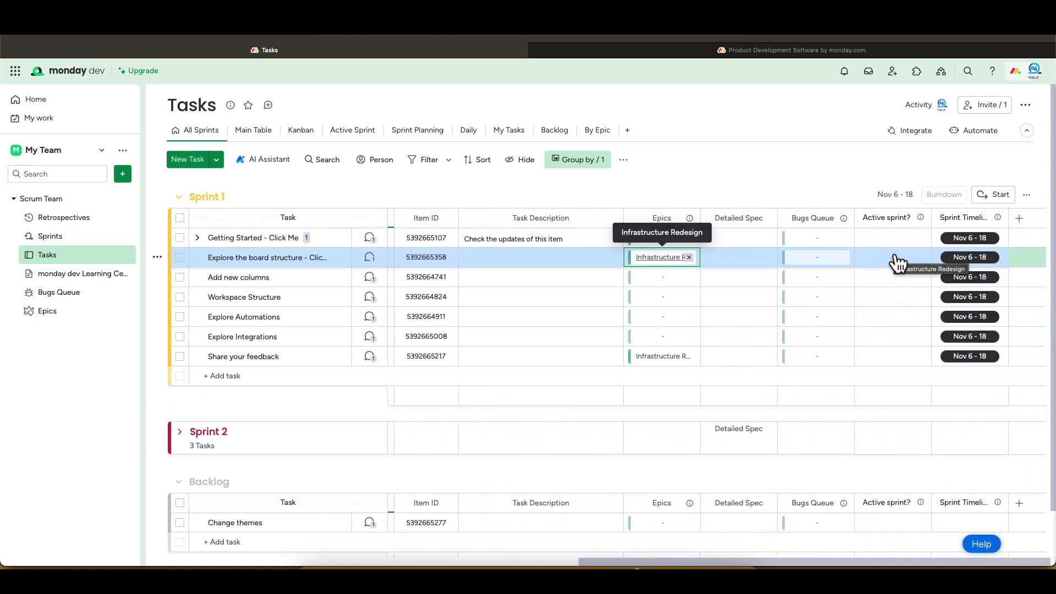
Start Sprint 1, switch to the Active Sprint view, and expand Getting Started - Click Me's subitems
left_click(1021, 220)
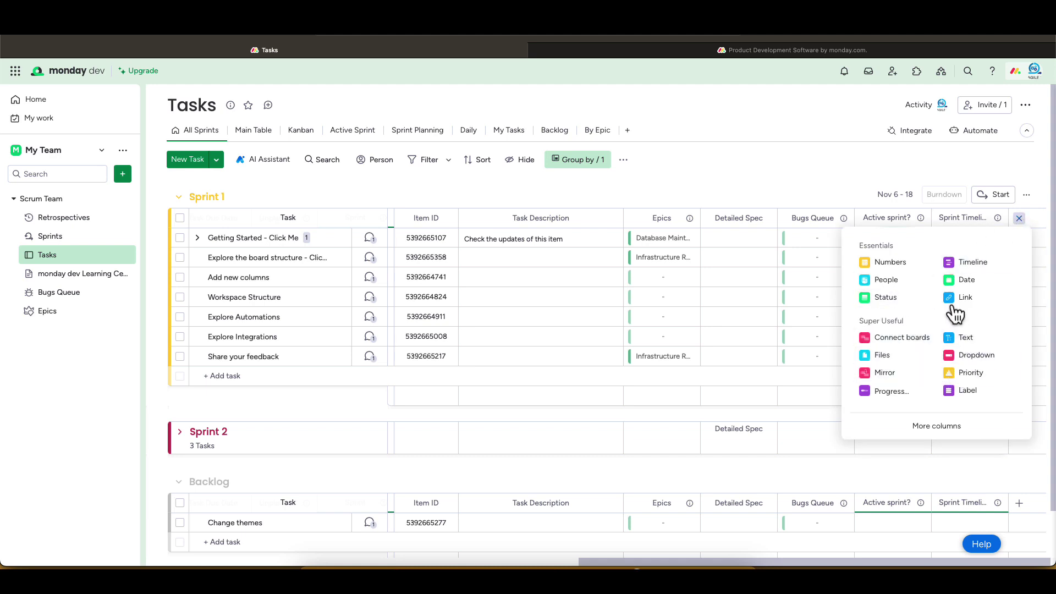
left_click(1006, 197)
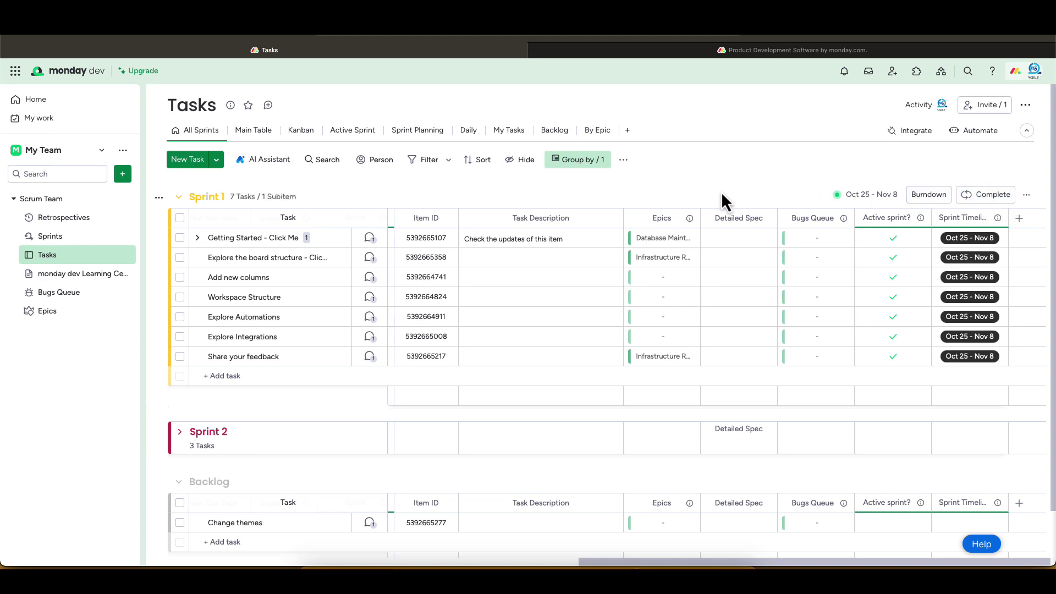
left_click(352, 132)
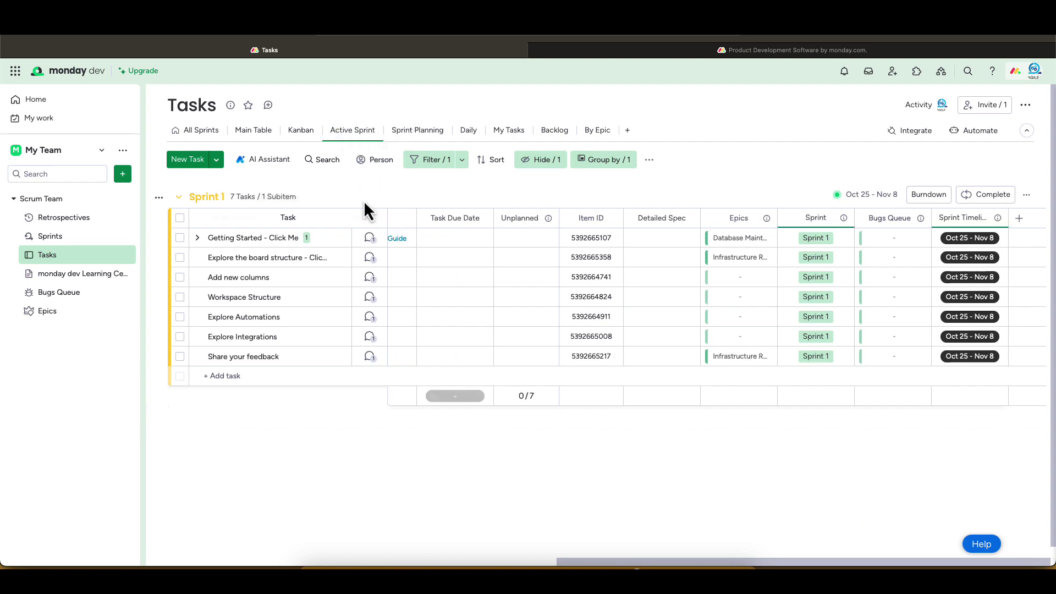
scroll(330, 325, "left", 10)
scroll(331, 324, "left", 5)
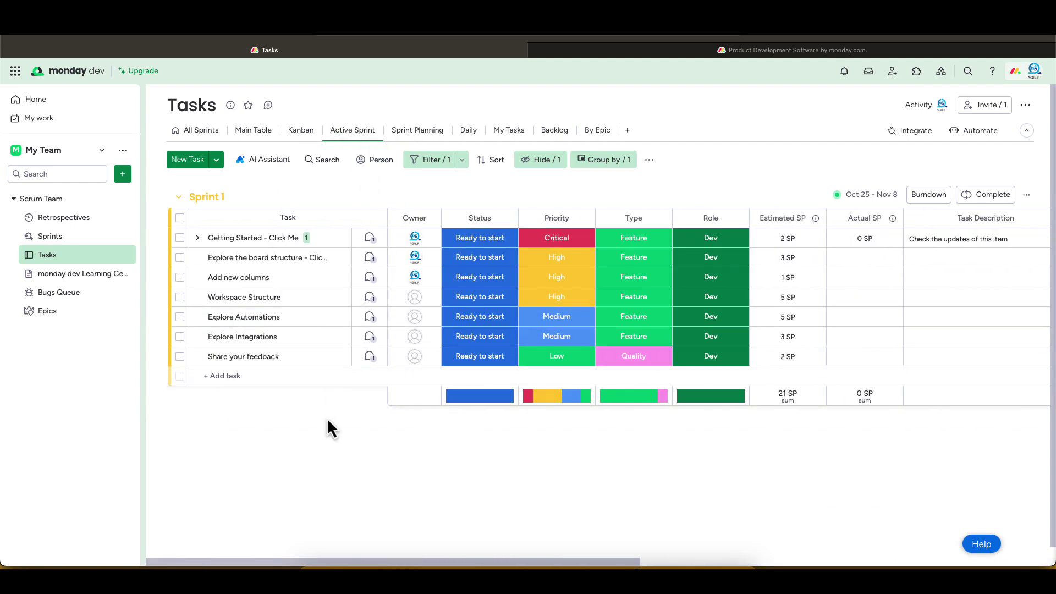
left_click(197, 237)
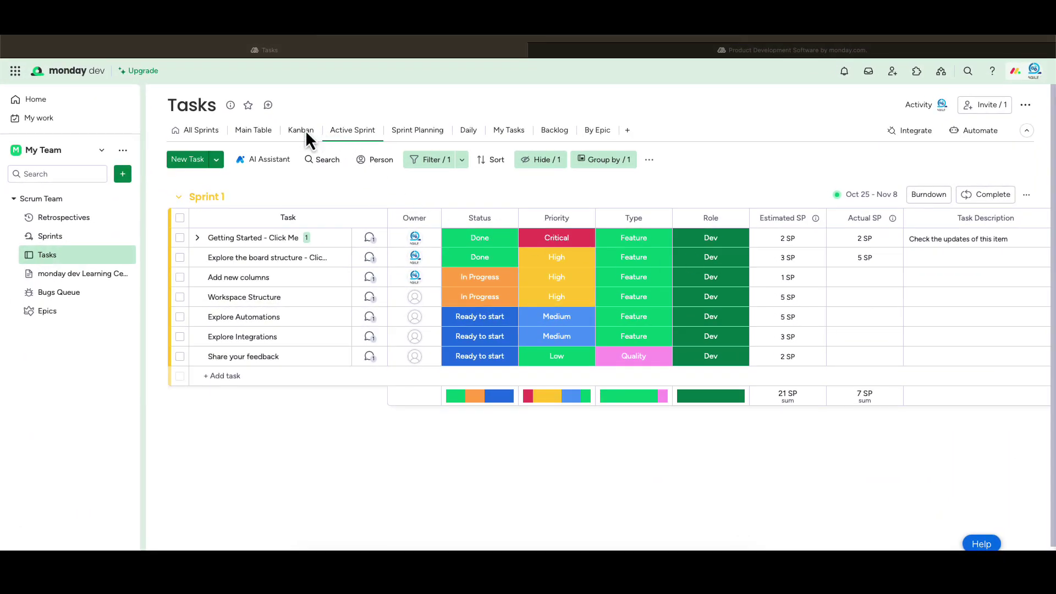
Show the tasks as a status Kanban board with Task Due Date added to every card
left_click(302, 131)
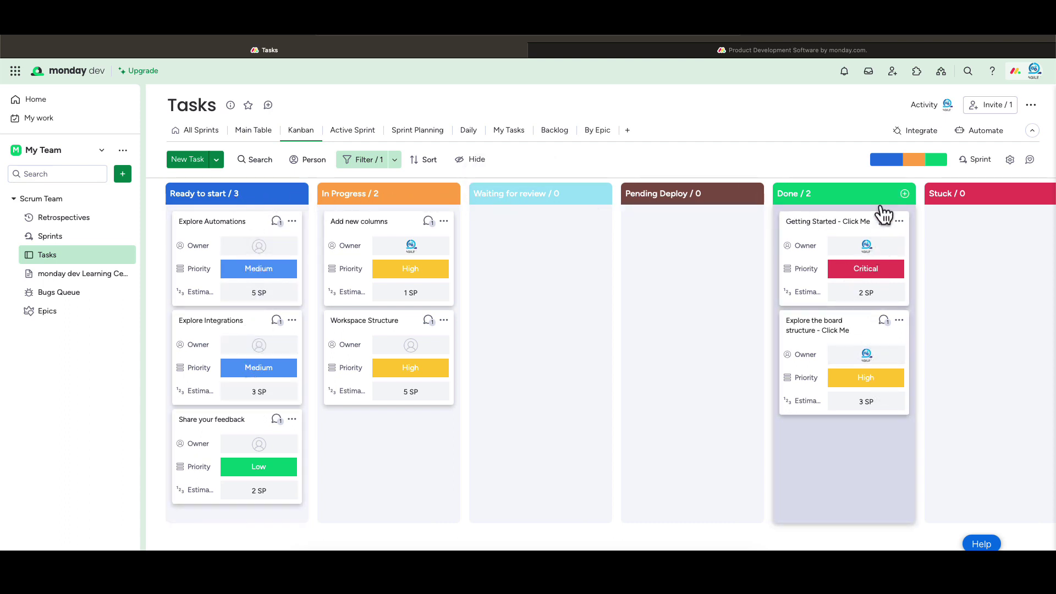
left_click(1012, 161)
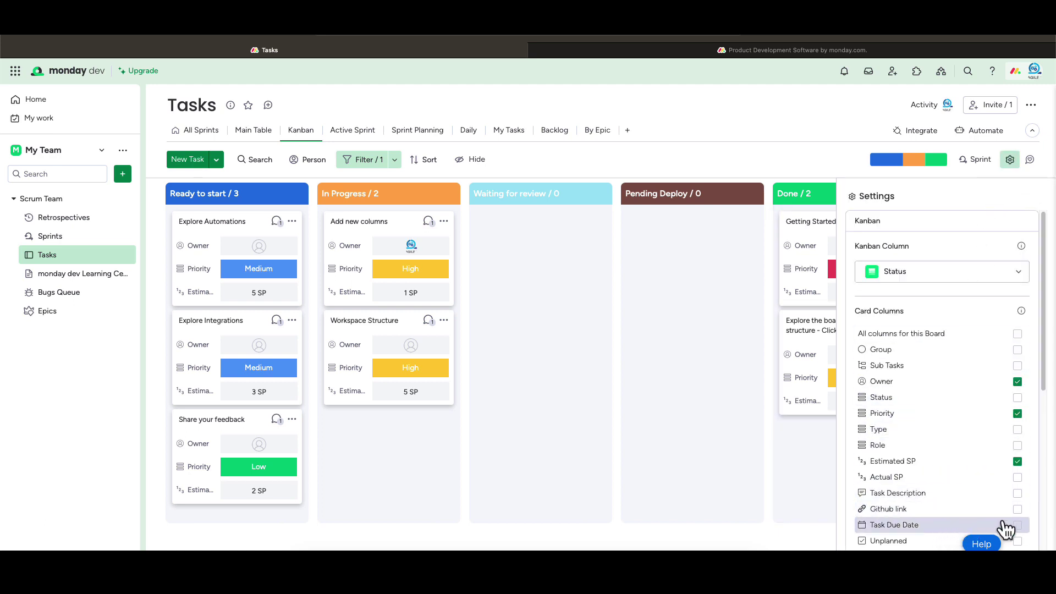
left_click(1019, 526)
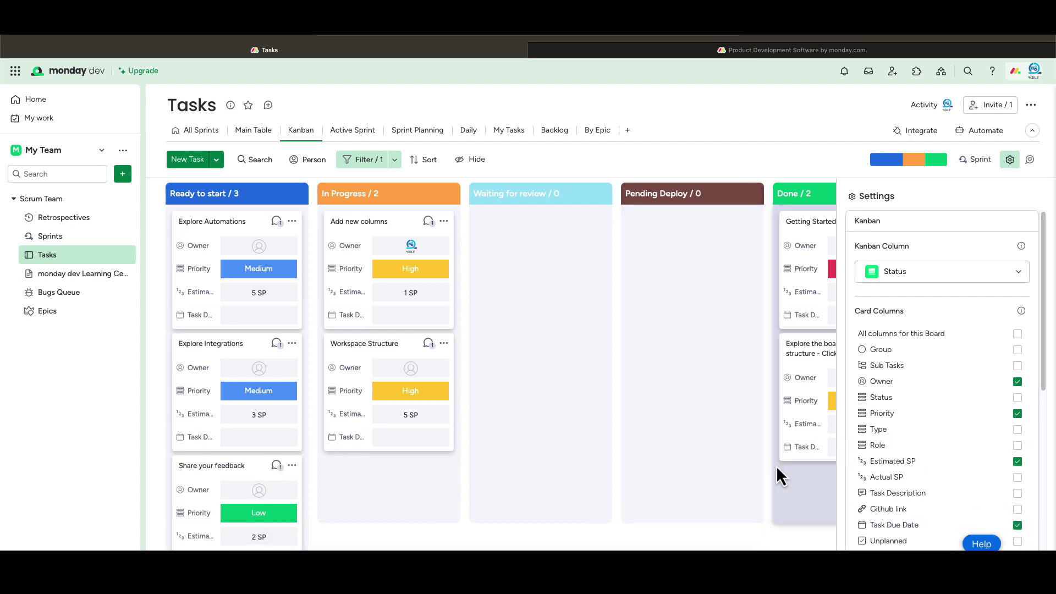
left_click(1010, 159)
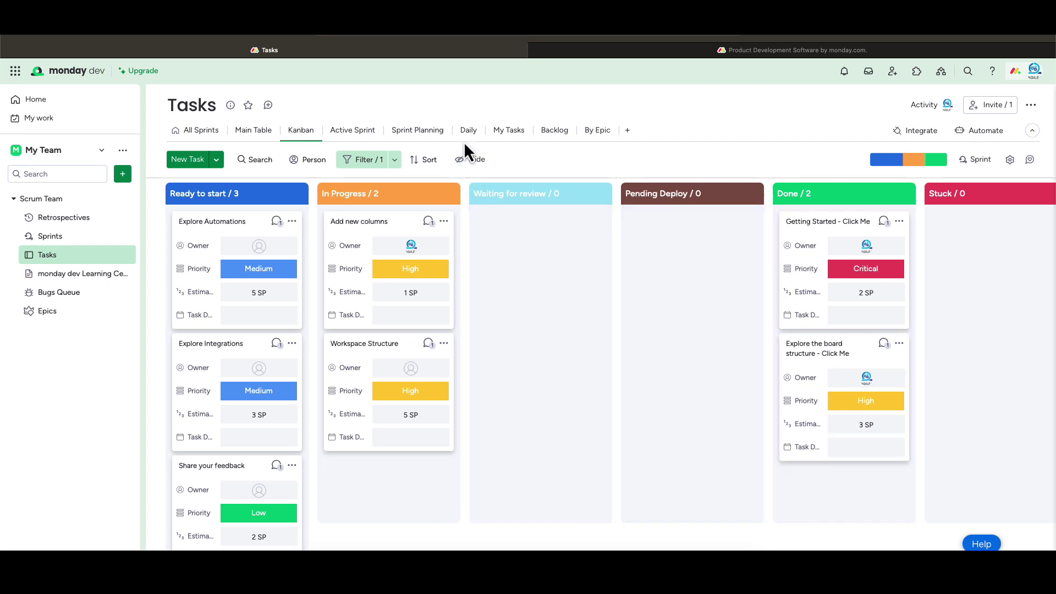
Open the Daily dashboard and scroll through its 22.7% Done progress and SP totals
left_click(465, 133)
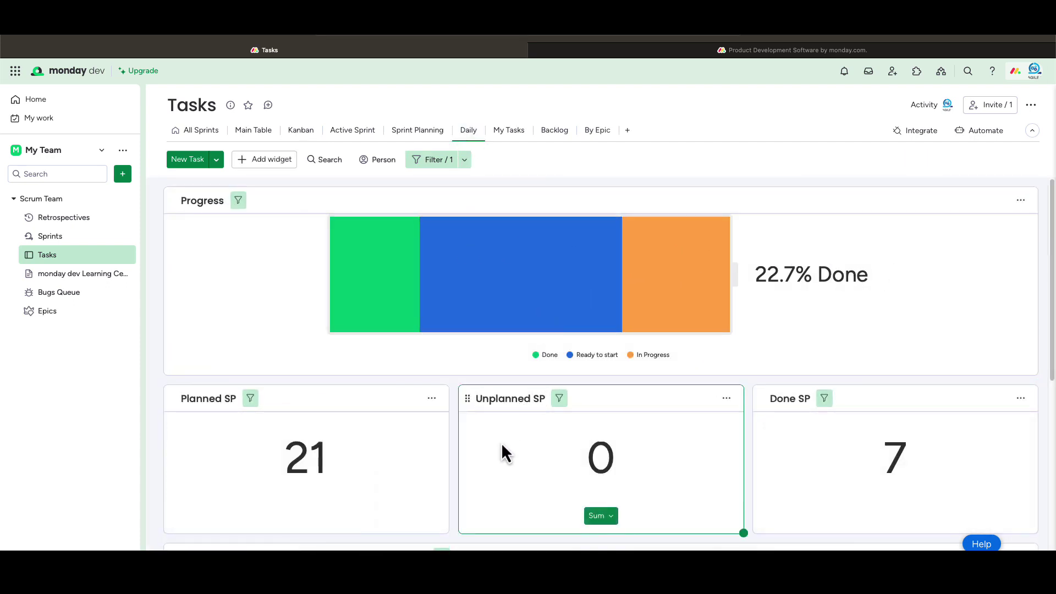
scroll(502, 447, "down", 3)
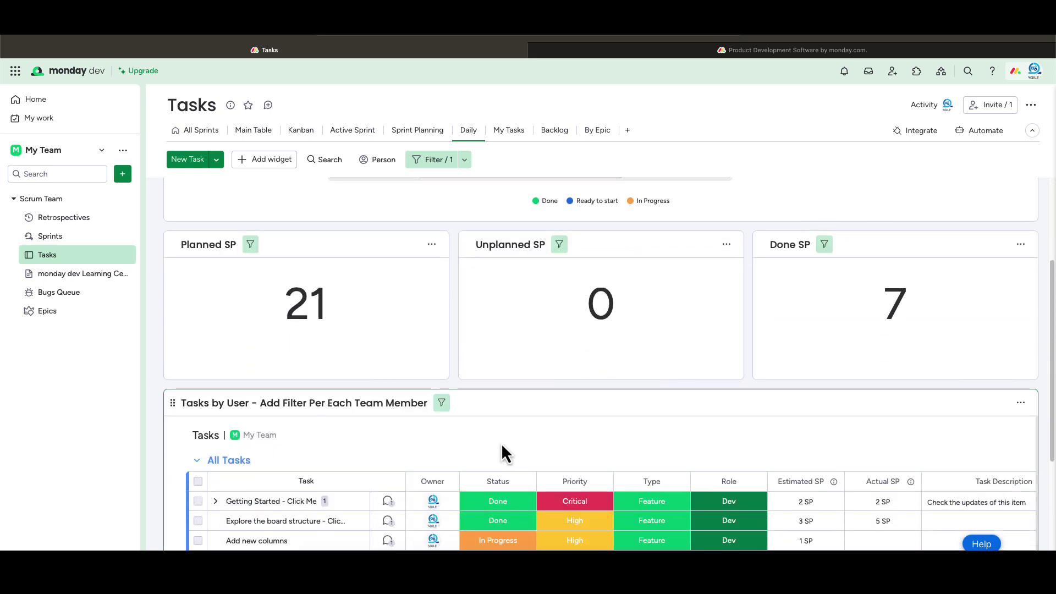
scroll(500, 443, "up", 3)
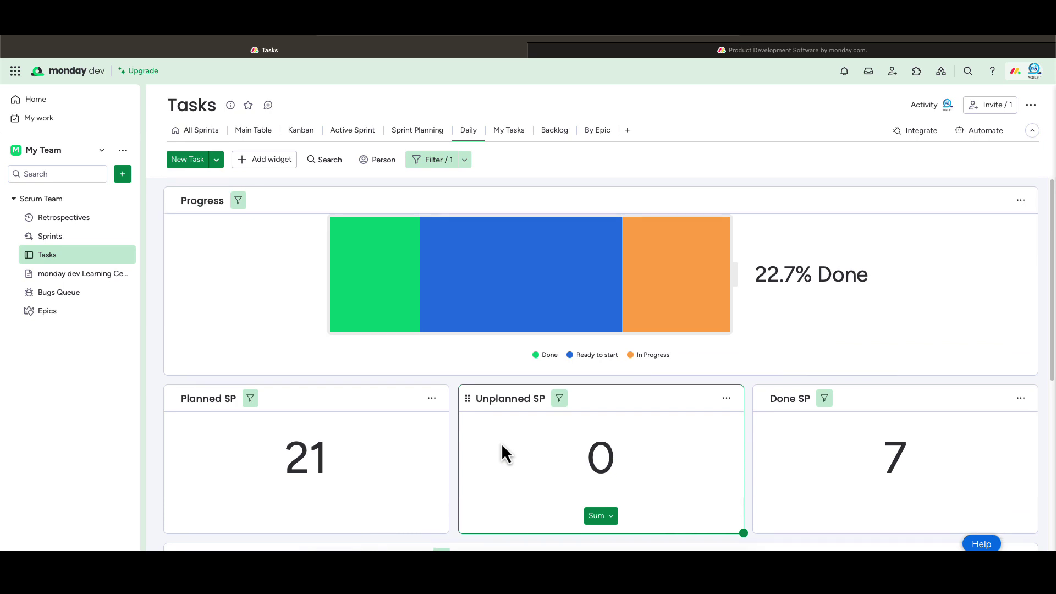
Review Sprint 1's burndown chart from the Active Sprint view, then bring up the Complete sprint prompt
left_click(348, 135)
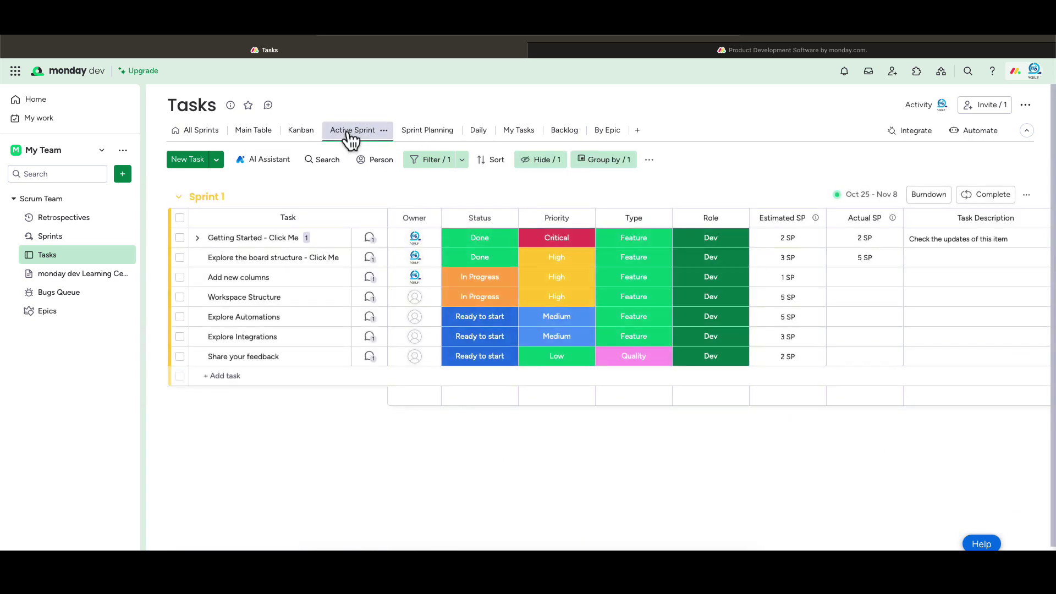
left_click(930, 198)
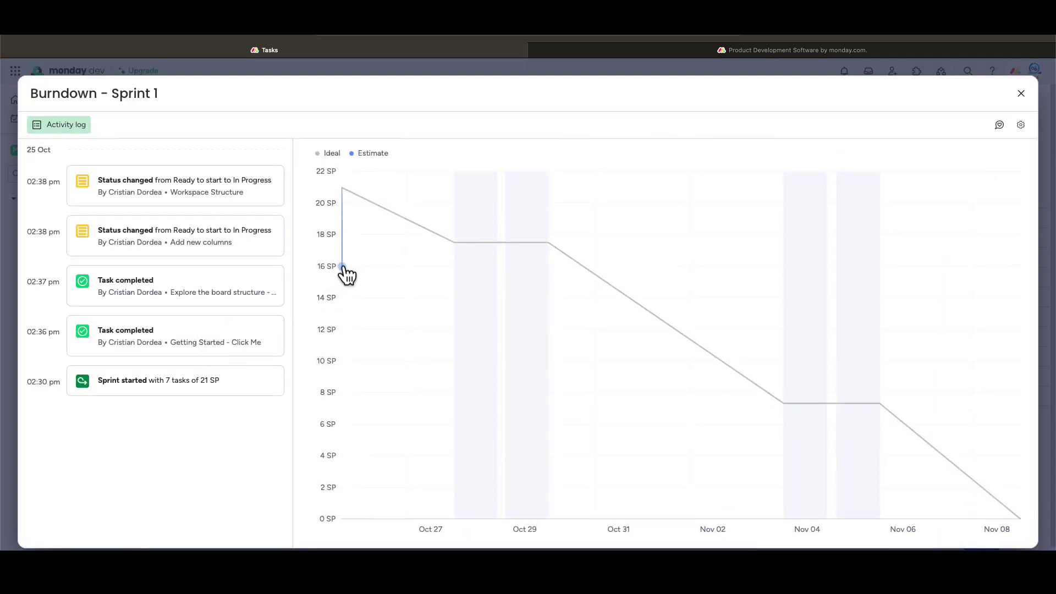
mouse_move(345, 267)
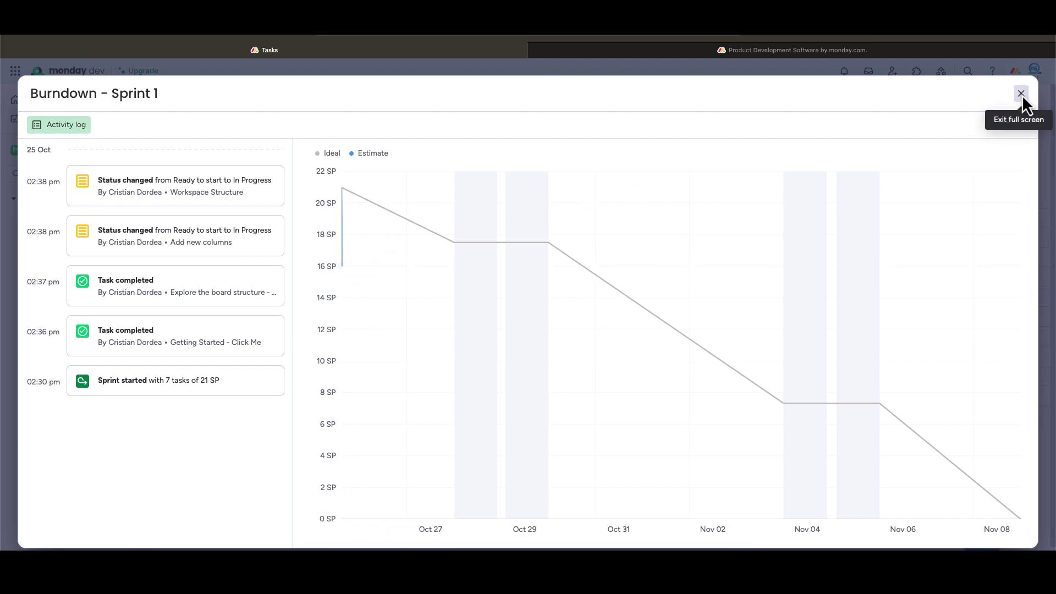
left_click(1021, 125)
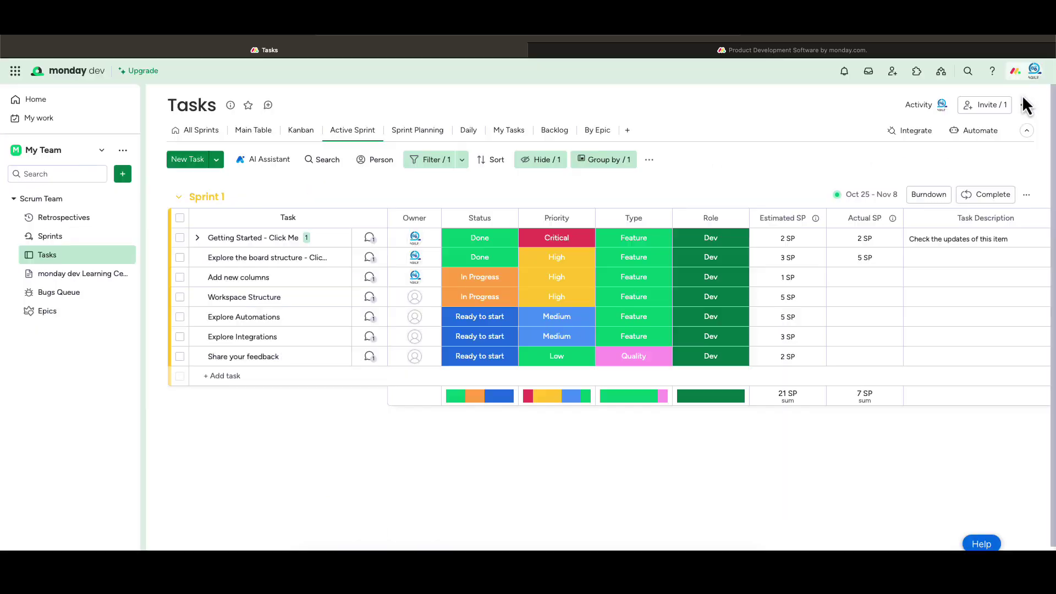
left_click(993, 194)
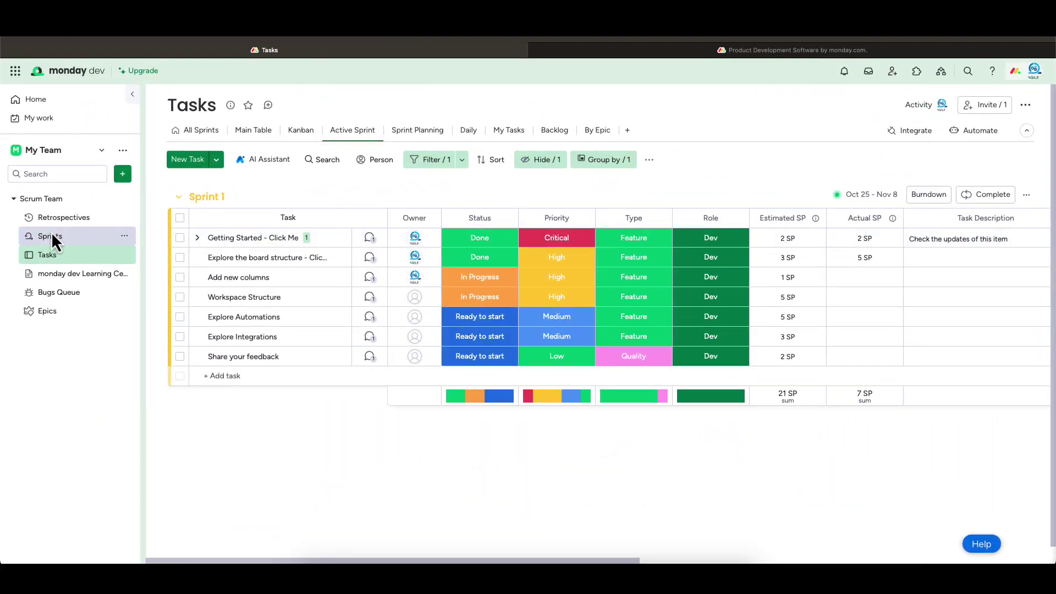
Rename the Sprints board to Sprint Management
left_click(52, 235)
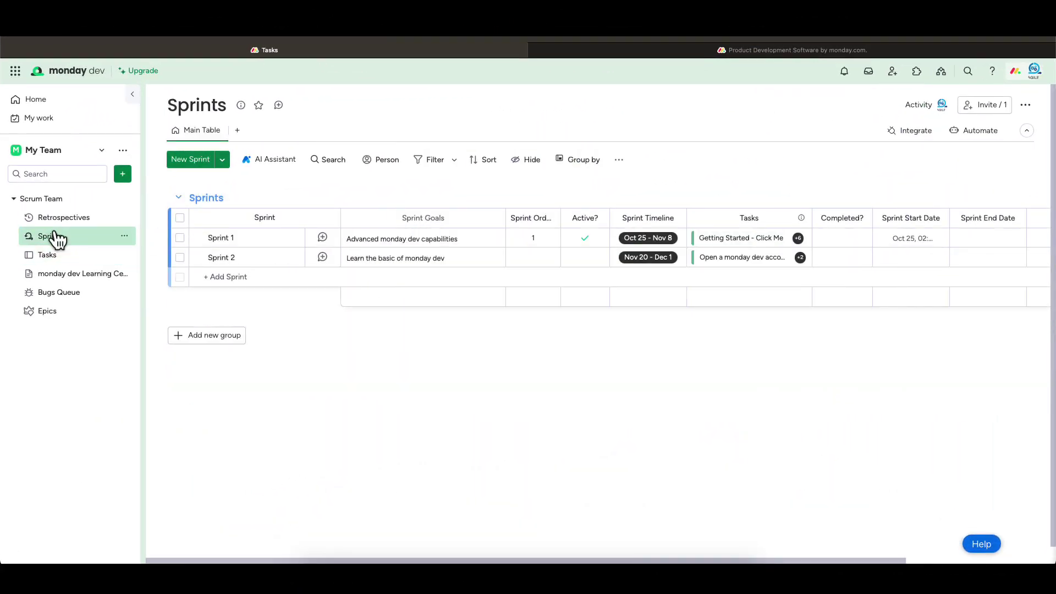
left_click(225, 106)
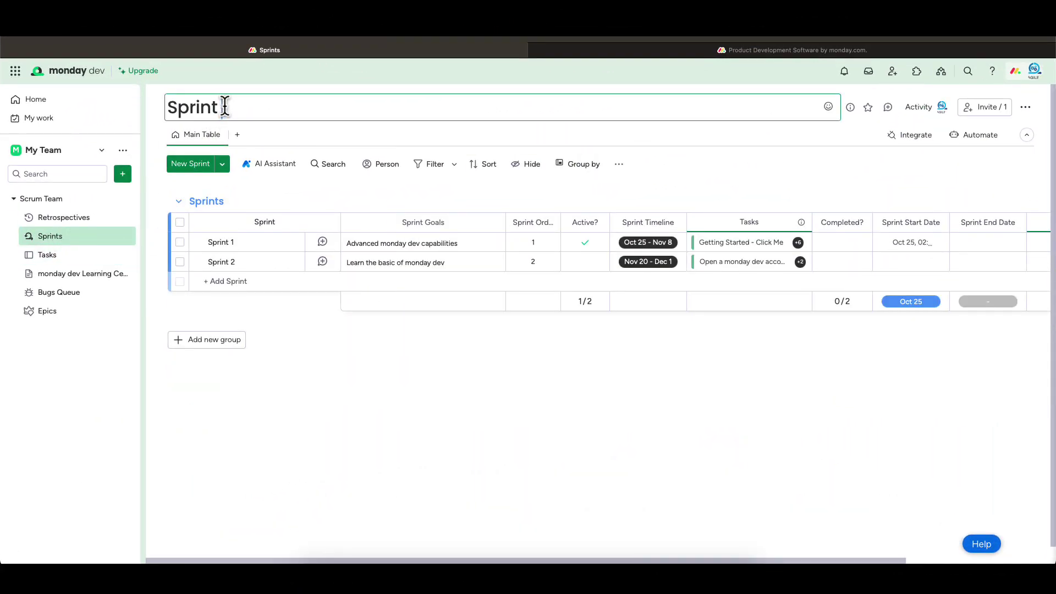
left_click(307, 325)
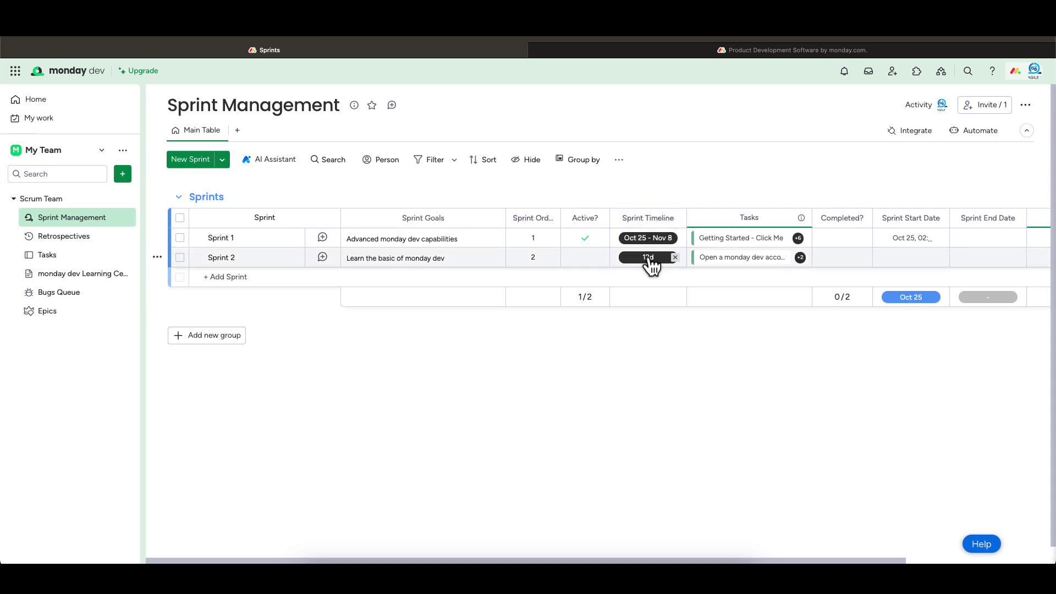
Check the six tasks linked to Sprint 1, then scroll across the board's columns
left_click(801, 239)
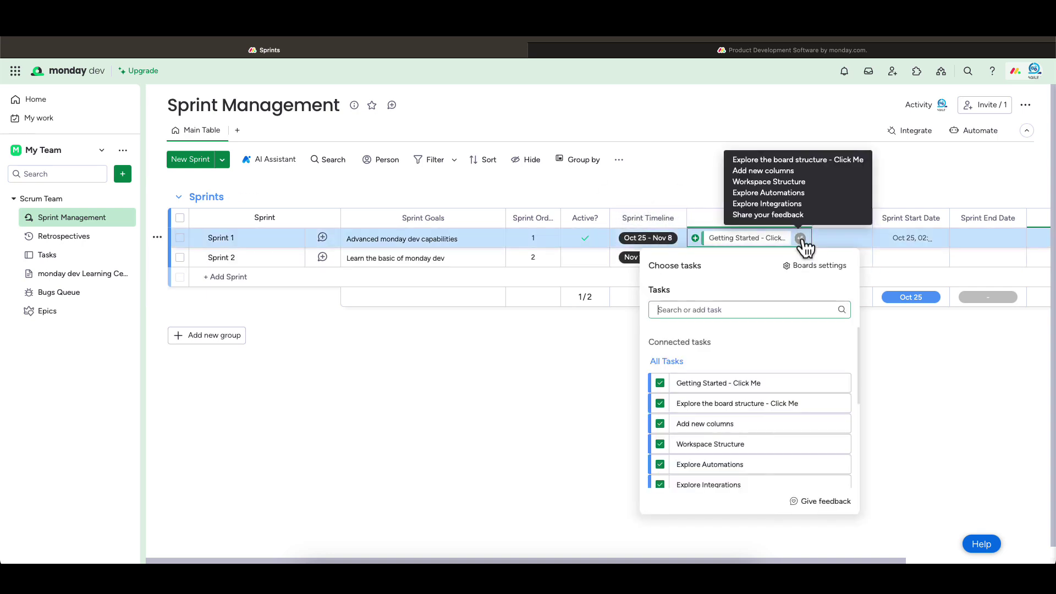
left_click(917, 193)
scroll(911, 239, "right", 1)
scroll(911, 240, "right", 3)
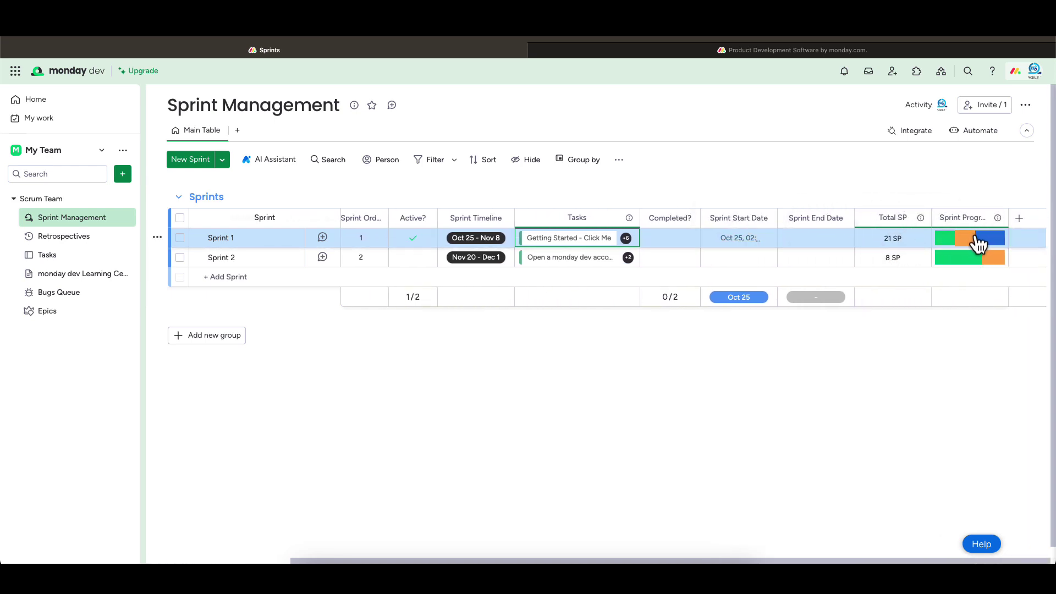
mouse_move(965, 244)
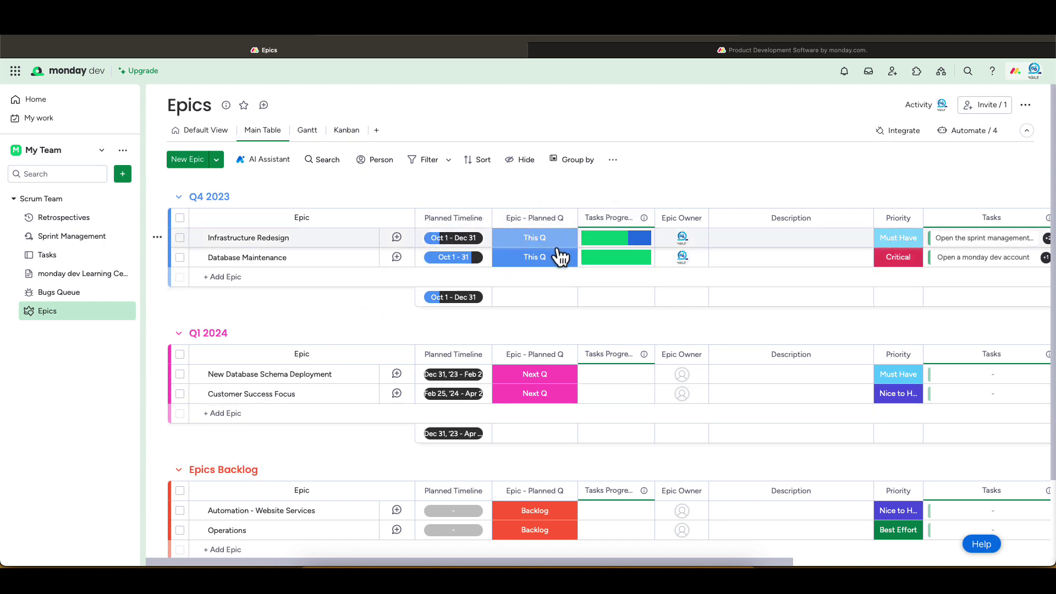
Inspect the three tasks linked to Infrastructure Redesign in the Epics Main Table
scroll(765, 234, "right", 3)
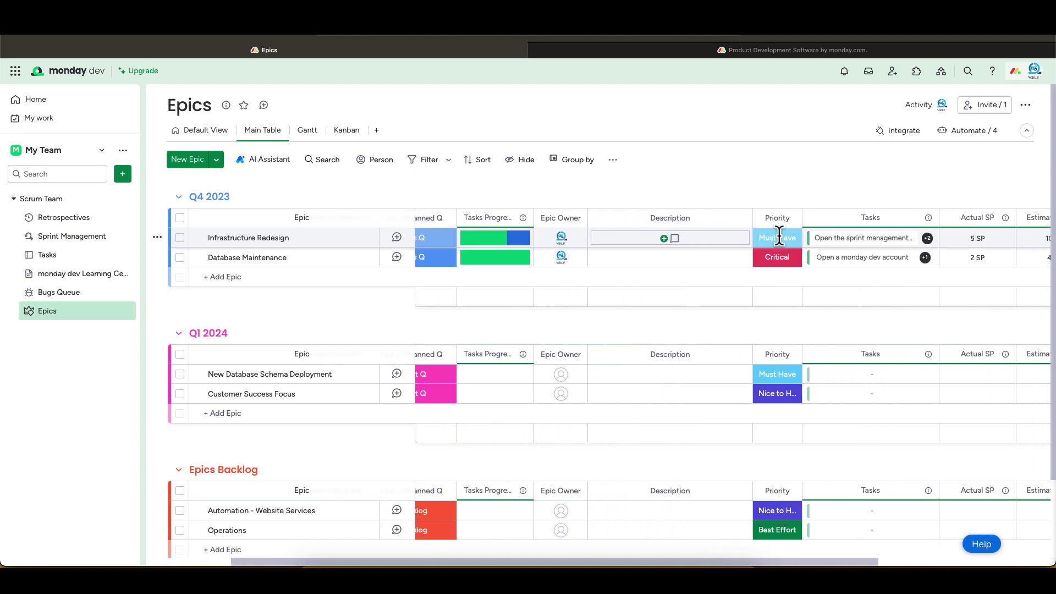
scroll(779, 236, "right", 3)
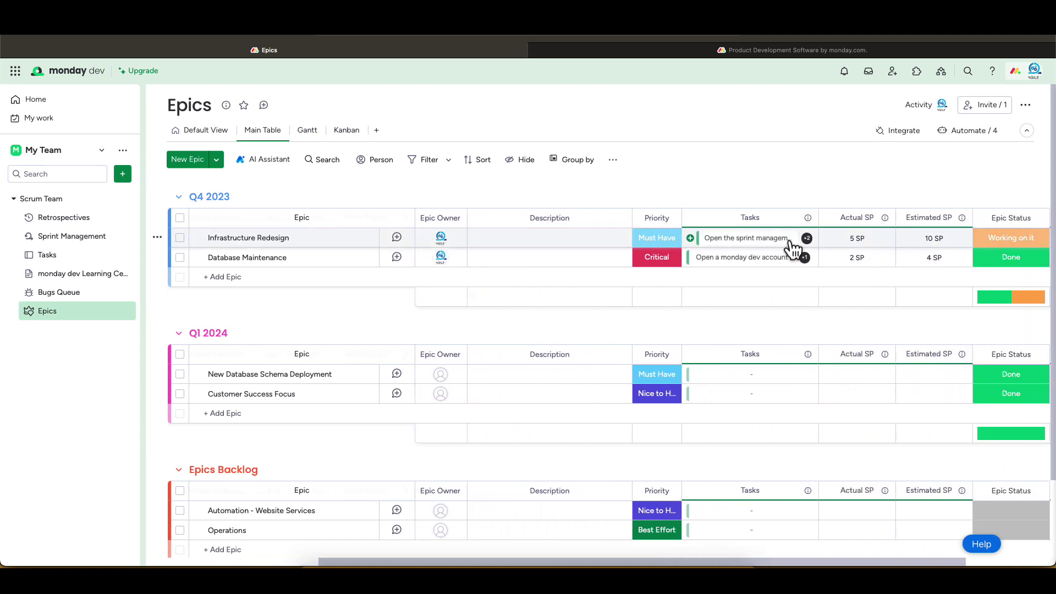
left_click(807, 239)
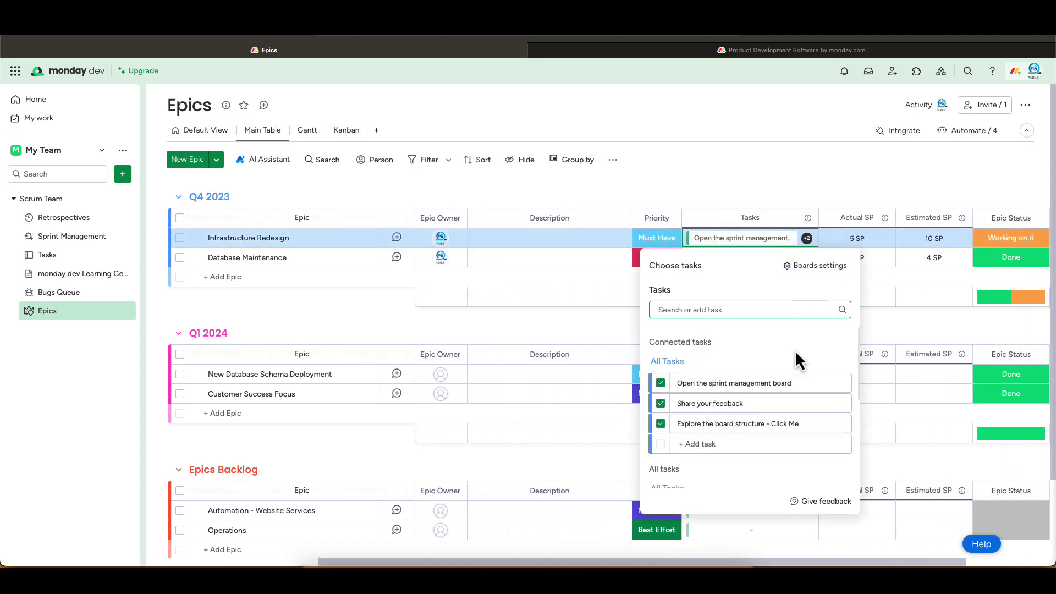
left_click(851, 185)
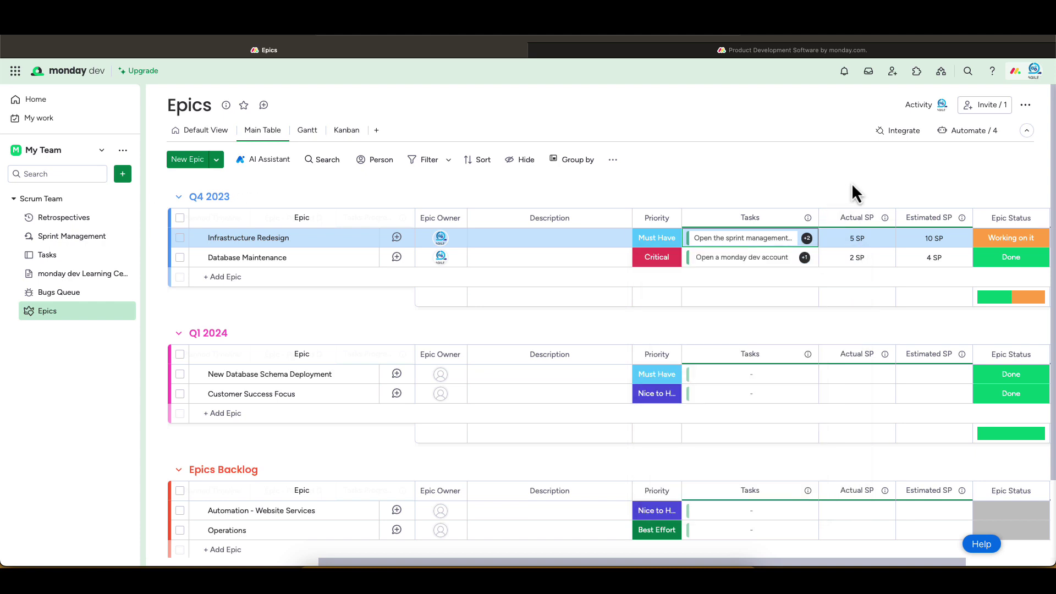
scroll(823, 245, "right", 4)
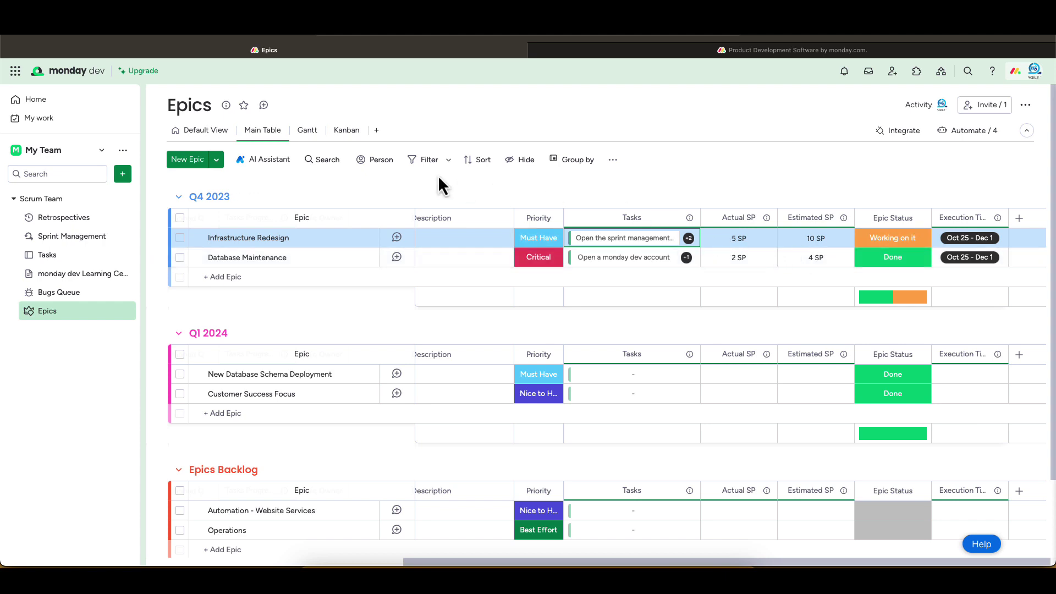
Preview the epics on the Gantt timeline and its settings, then show the Kanban view
left_click(307, 135)
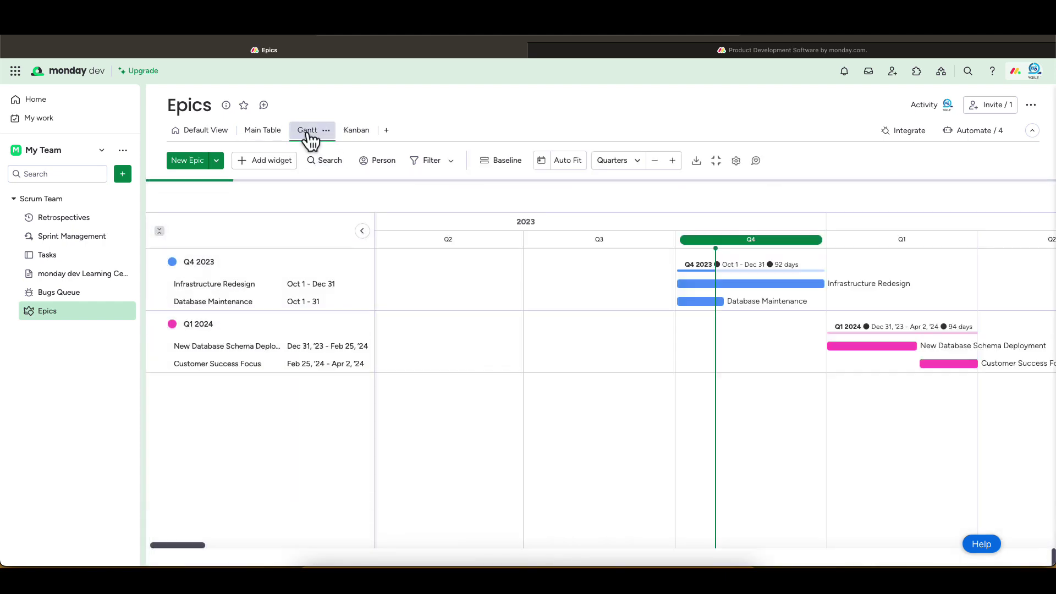
scroll(432, 360, "right", 5)
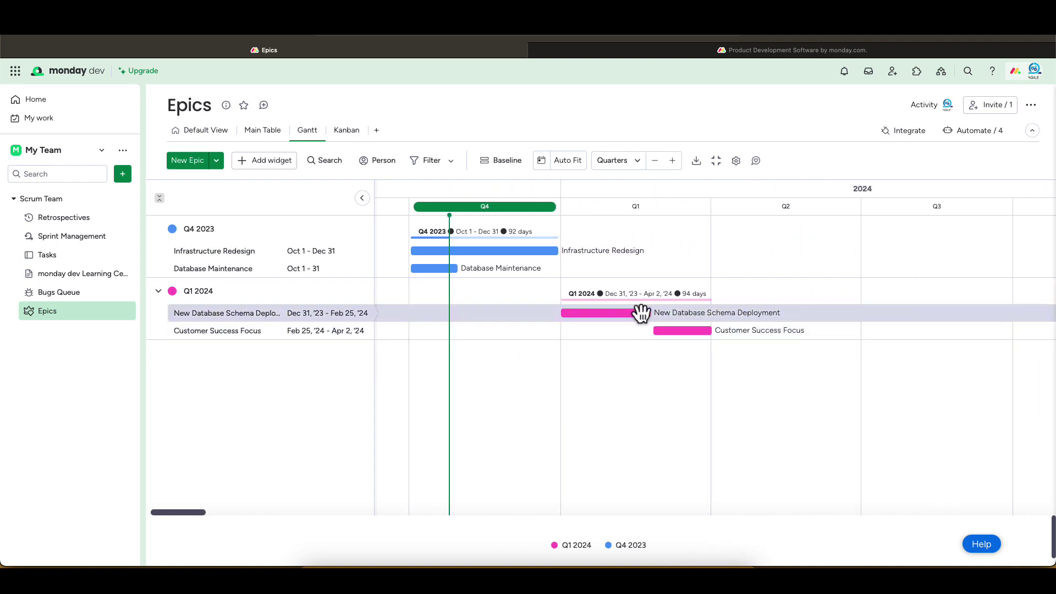
left_click(641, 165)
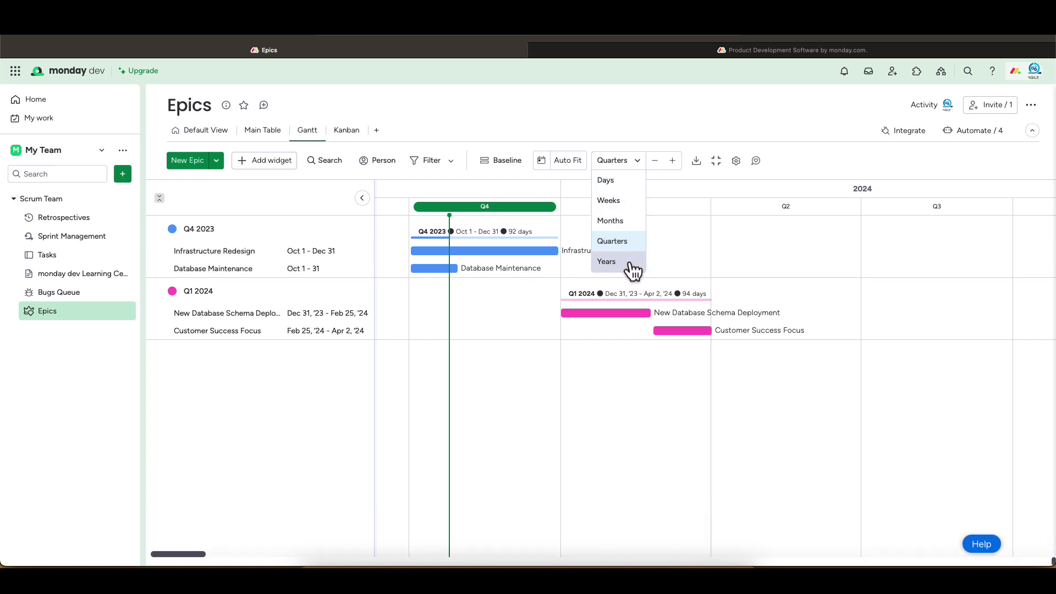
left_click(738, 162)
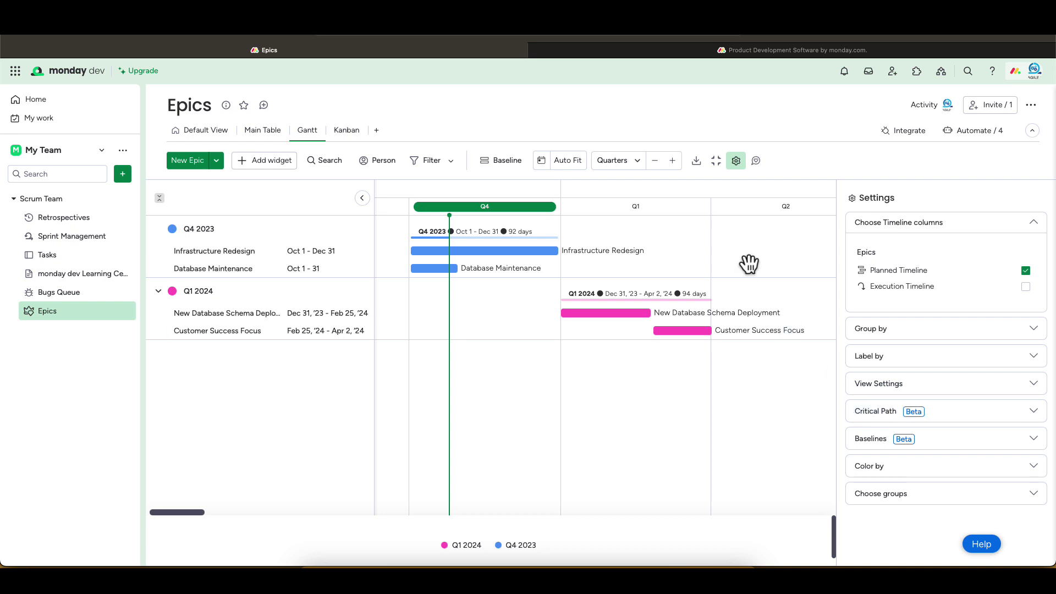
left_click(351, 130)
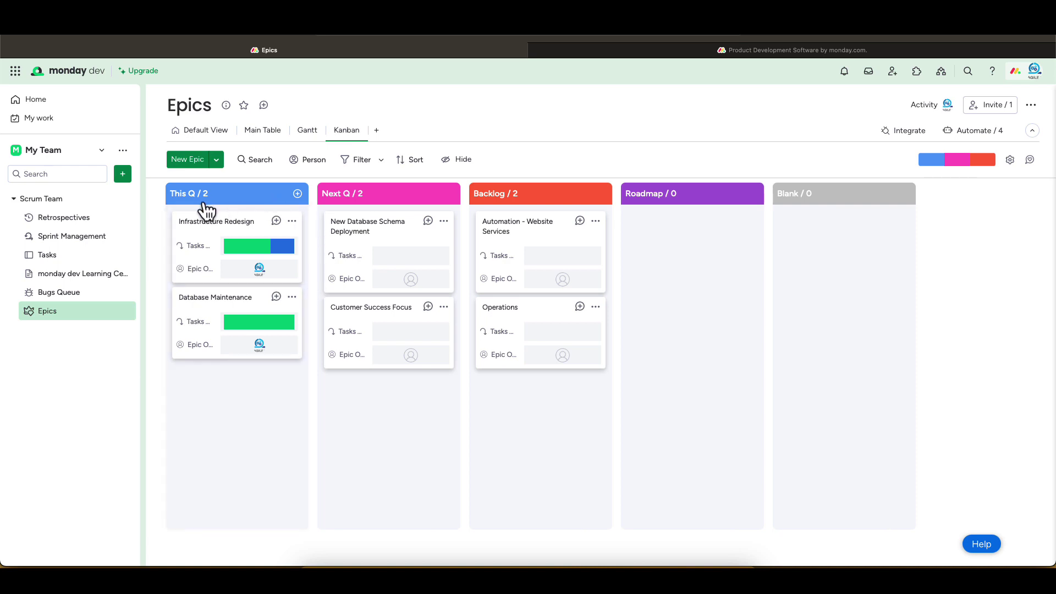
Return the Epics board from Kanban to its Main Table of quarter groups
mouse_move(255, 259)
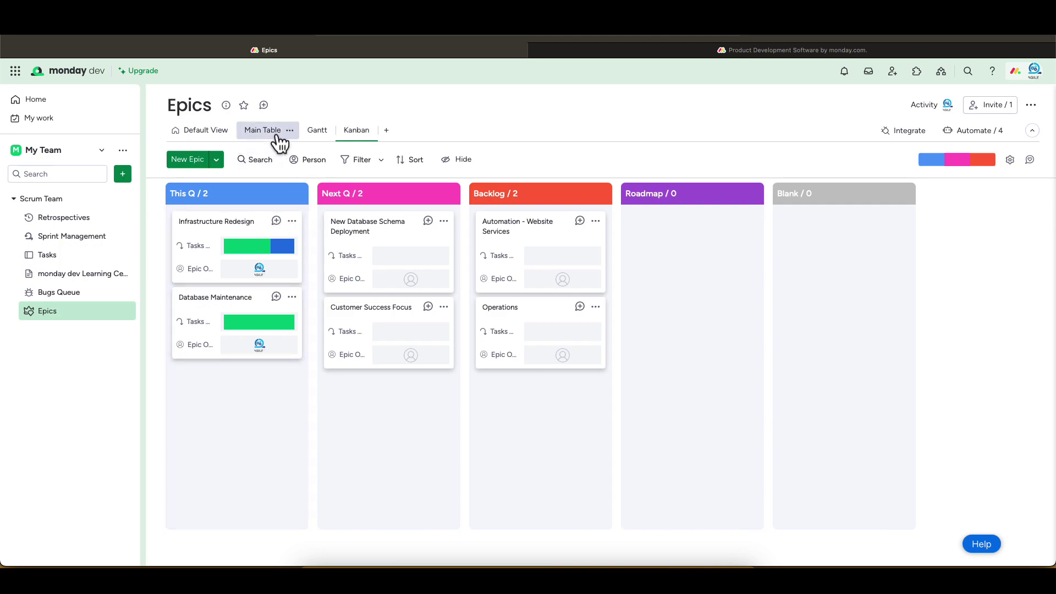
left_click(279, 137)
scroll(305, 245, "down", 3)
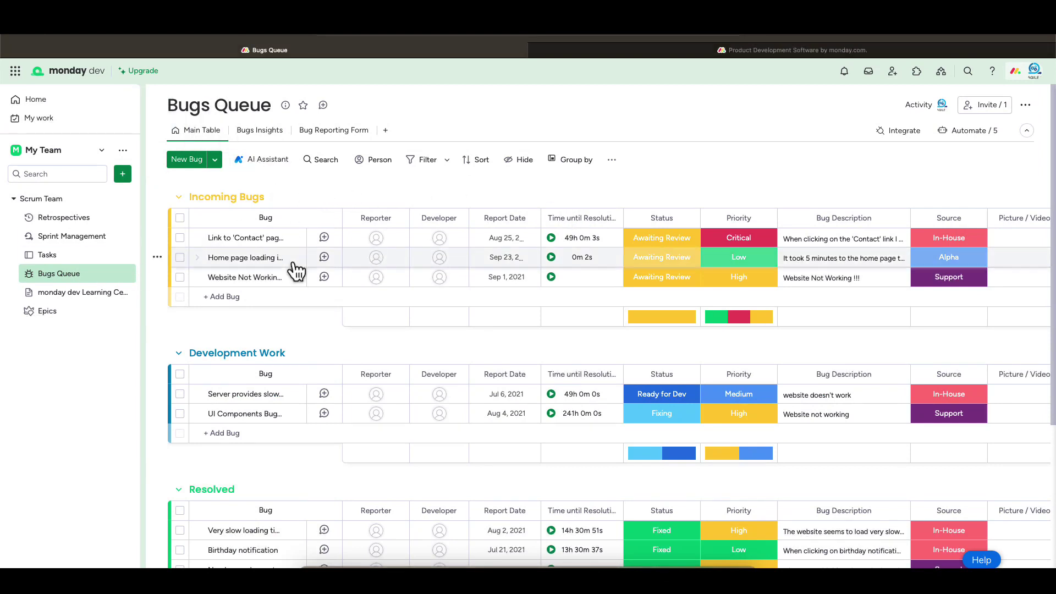
Scroll through the Incoming Bugs, Development Work and Resolved groups of the Bugs Queue
scroll(292, 272, "down", 2)
scroll(293, 274, "up", 2)
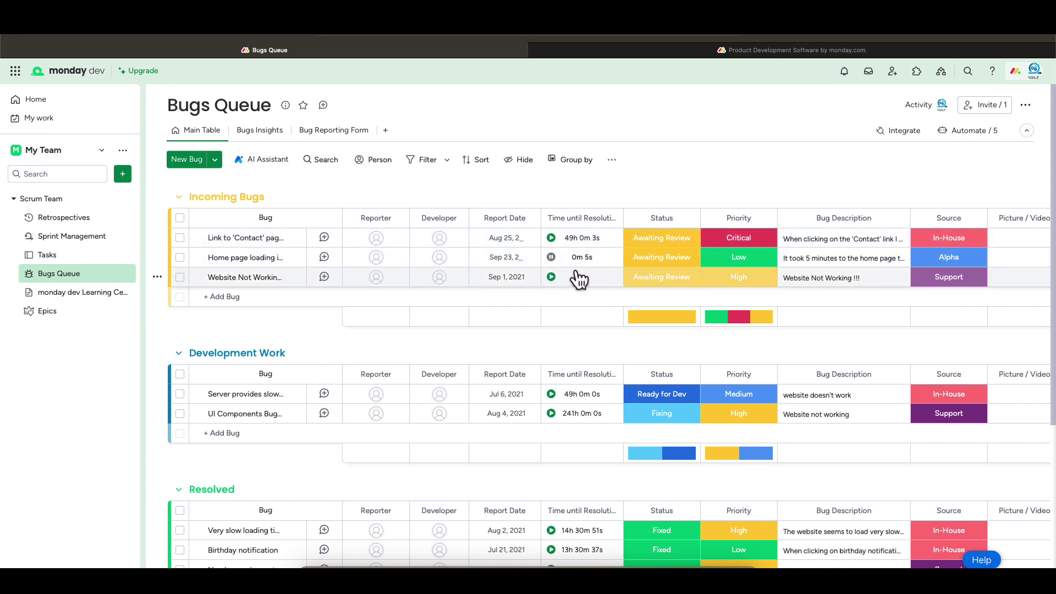
Find the 'time tracking' automation templates and open the status-triggered time tracking recipe
left_click(989, 144)
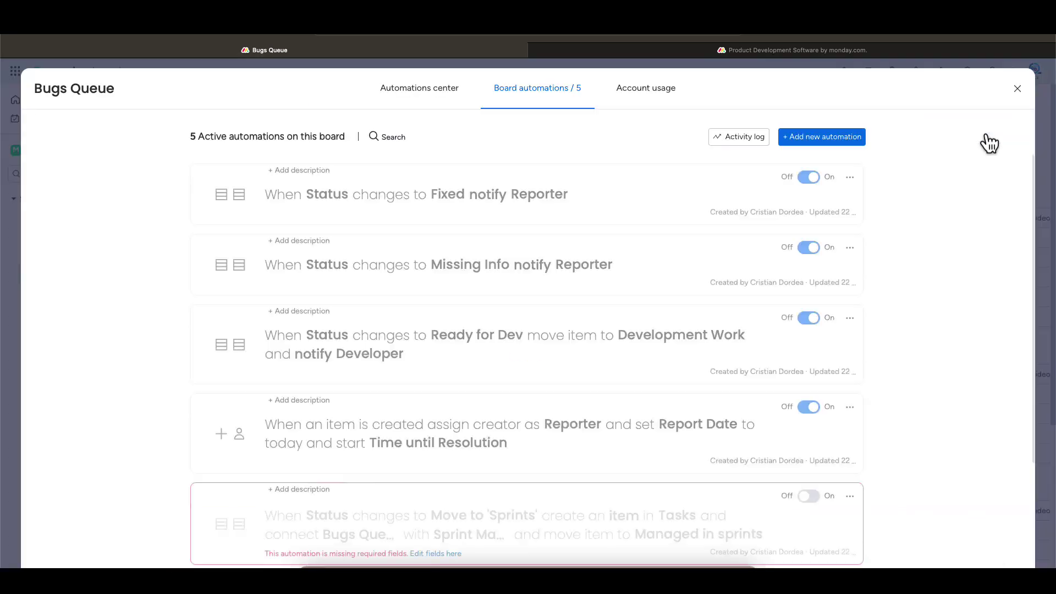
left_click(435, 101)
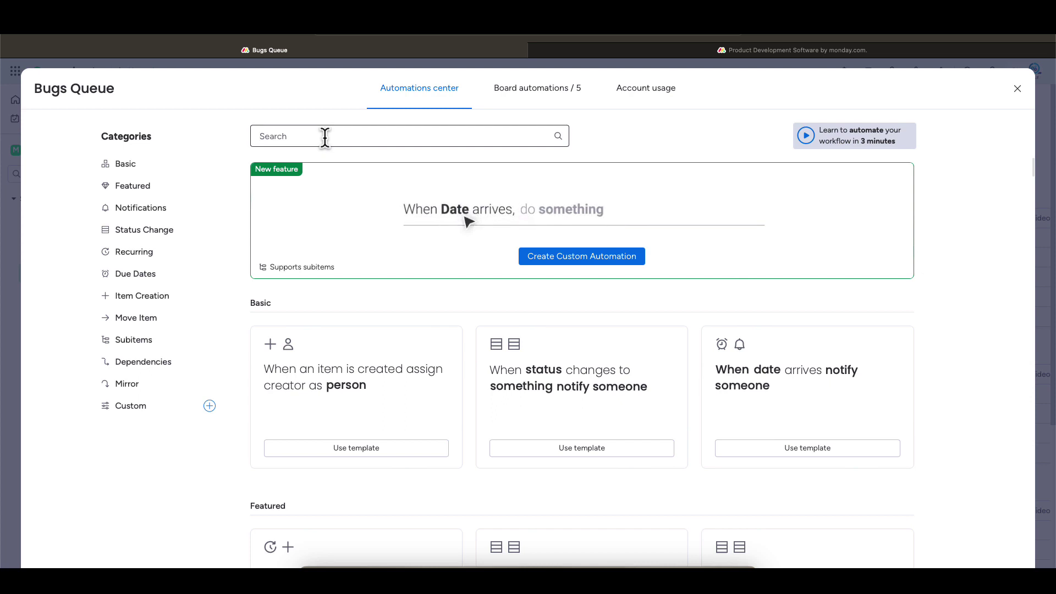
type("time tracking")
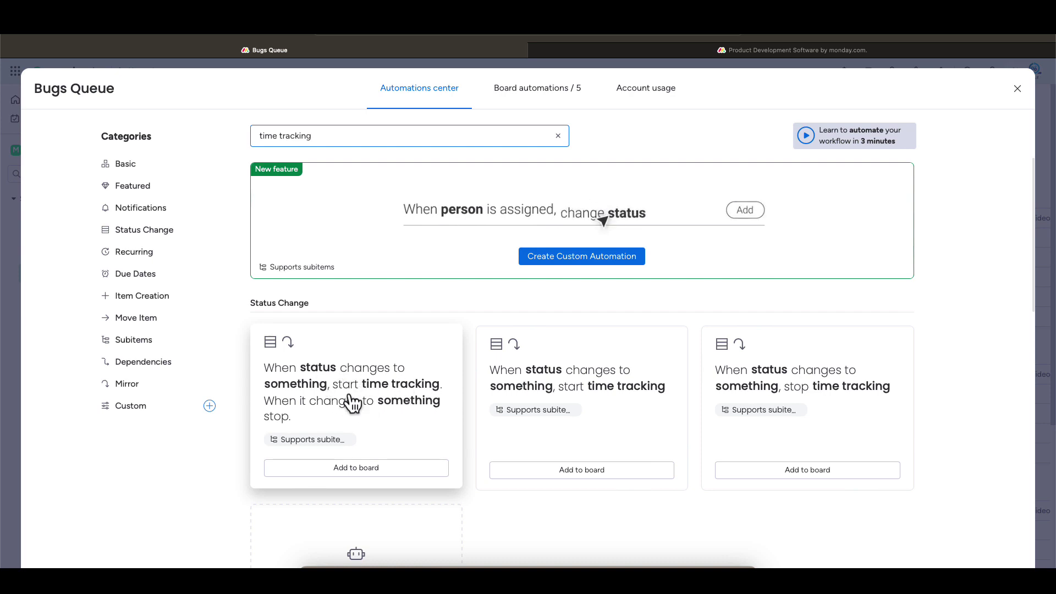
left_click(374, 420)
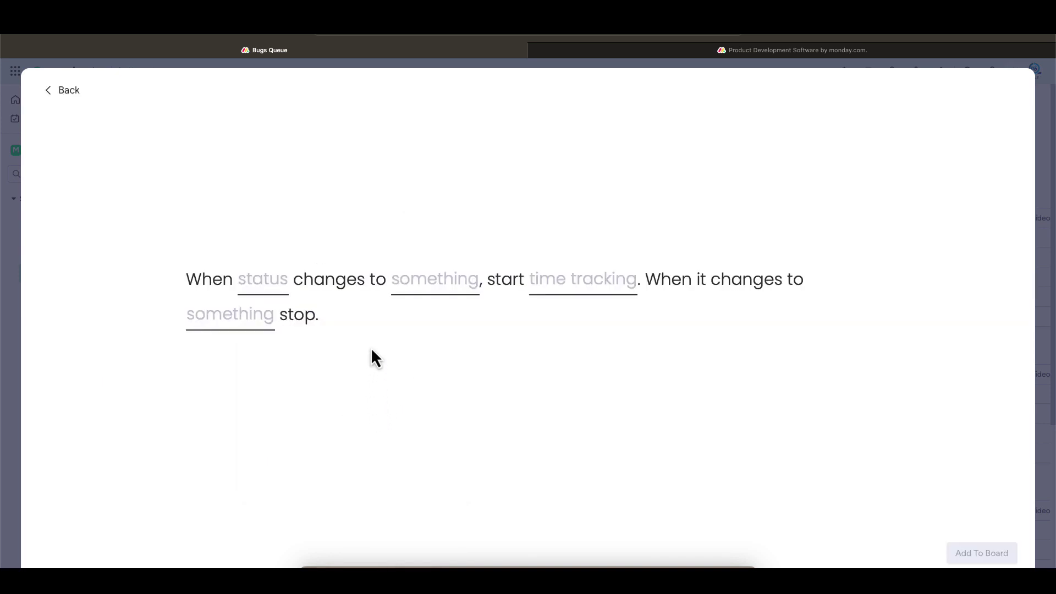
Set the recipe's trigger column to Status, browse its values, then go back unsaved
left_click(270, 289)
left_click(276, 330)
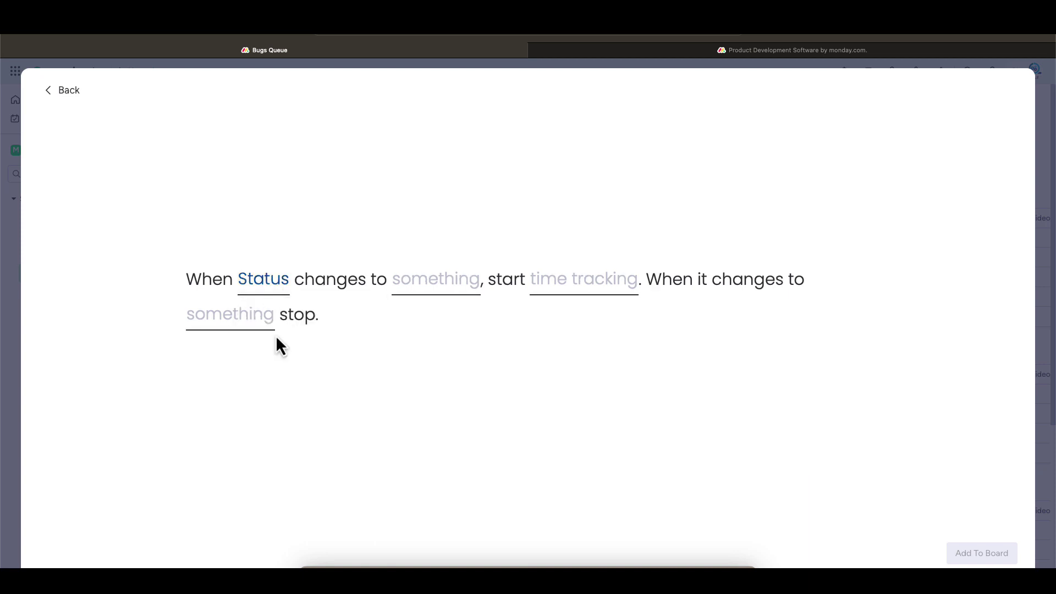
left_click(400, 295)
scroll(447, 382, "down", 2)
scroll(446, 382, "up", 1)
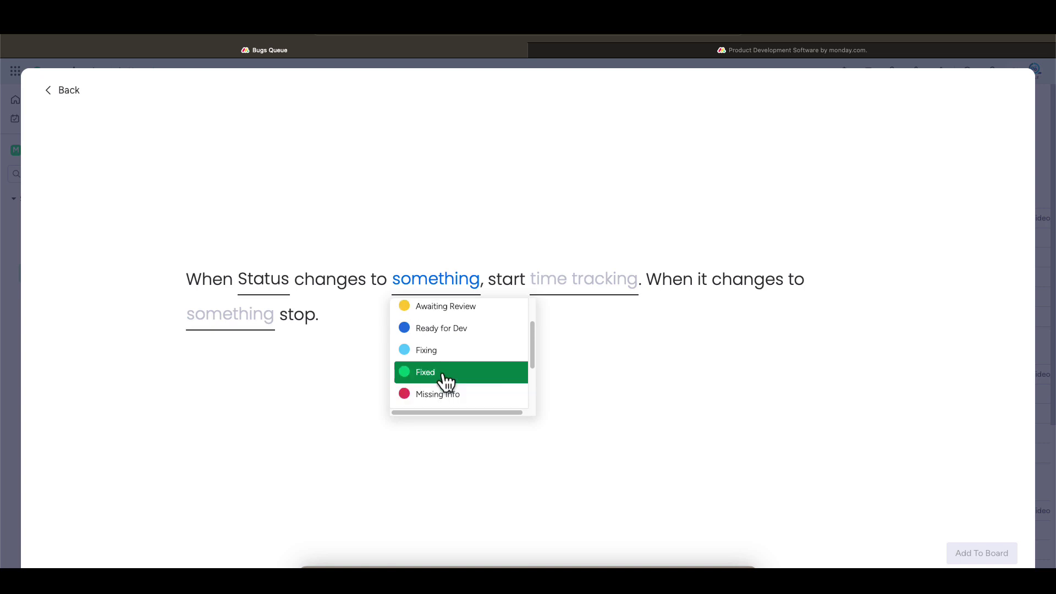
left_click(69, 91)
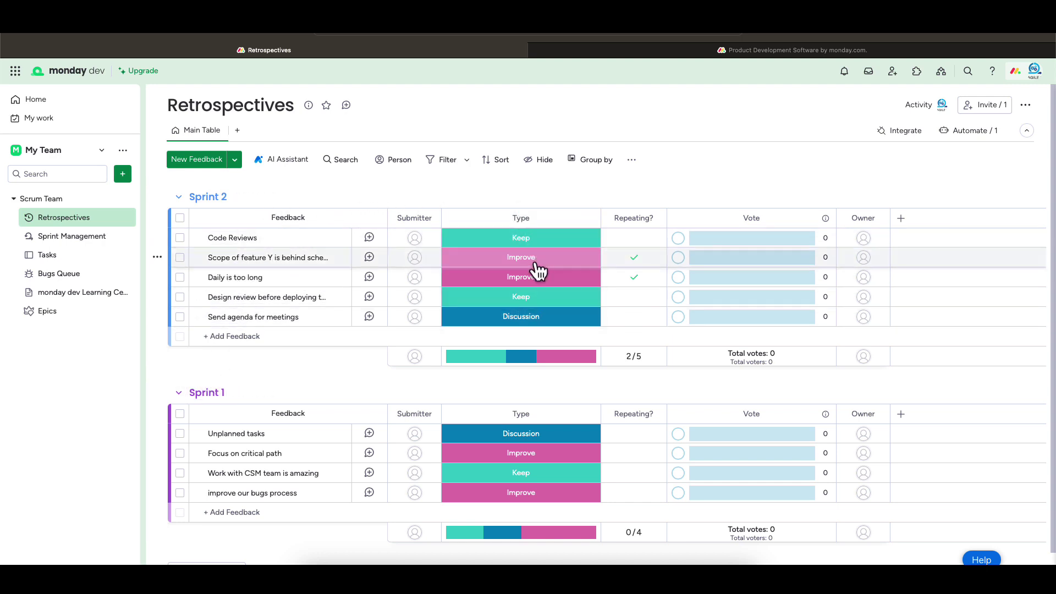
Inspect the Type labels for Code Reviews in the label editor without changing them
left_click(567, 243)
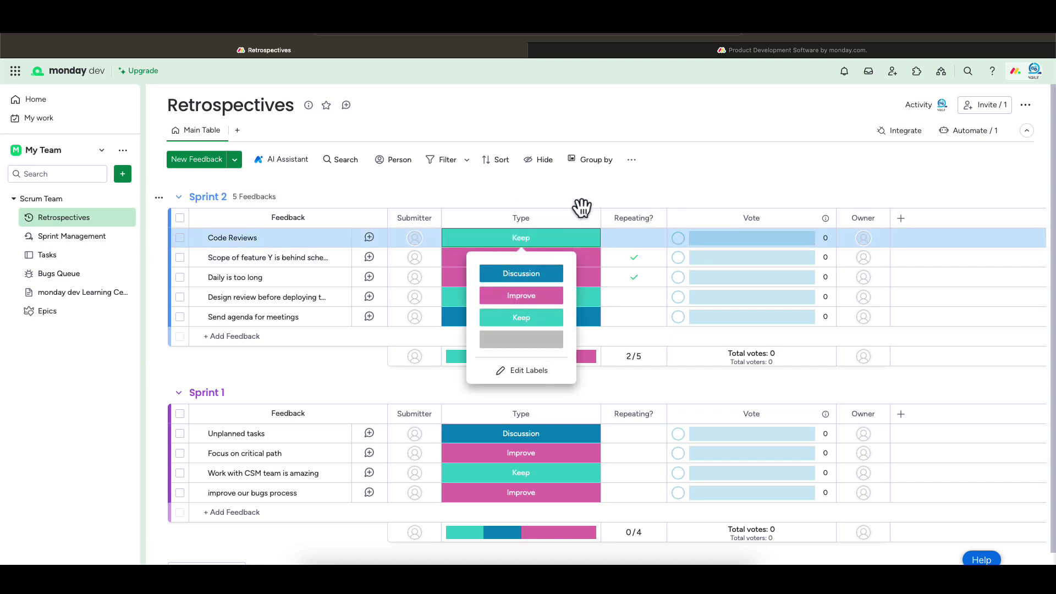
left_click(532, 379)
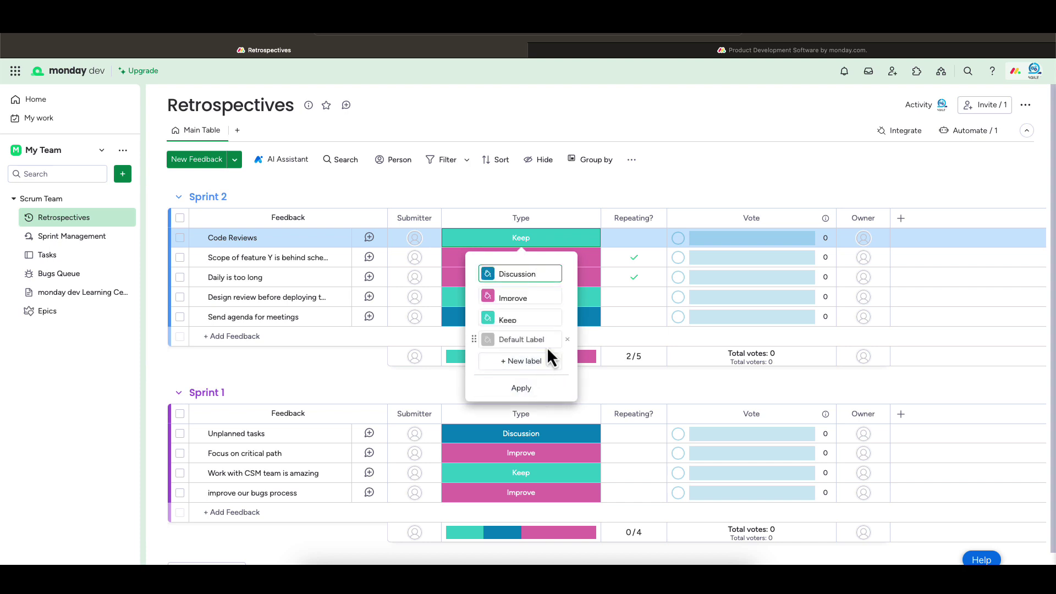
left_click(578, 208)
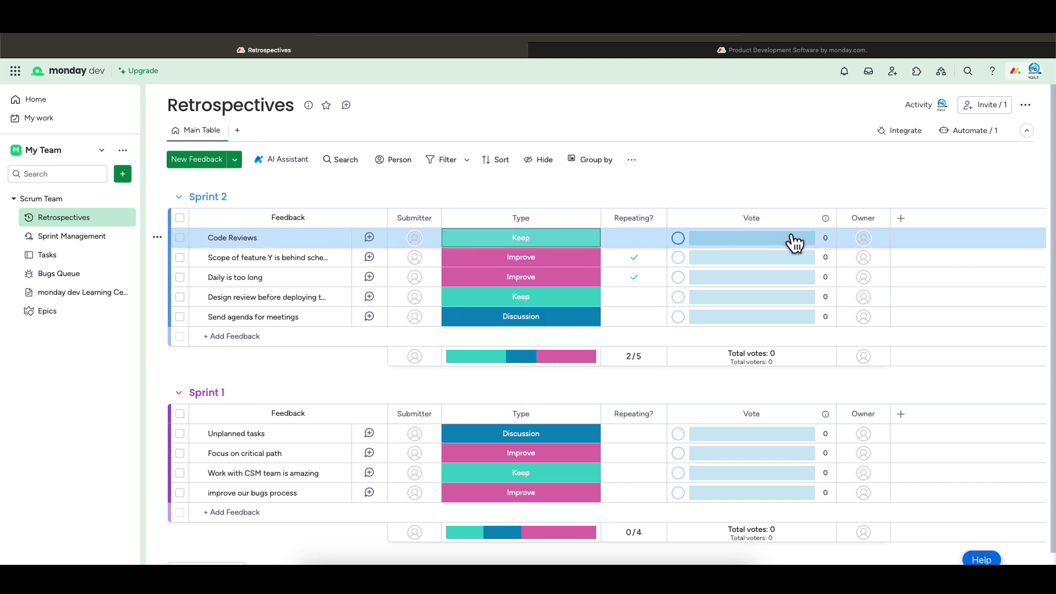
Vote for Code Reviews, Daily is too long and Send agenda for meetings
left_click(761, 241)
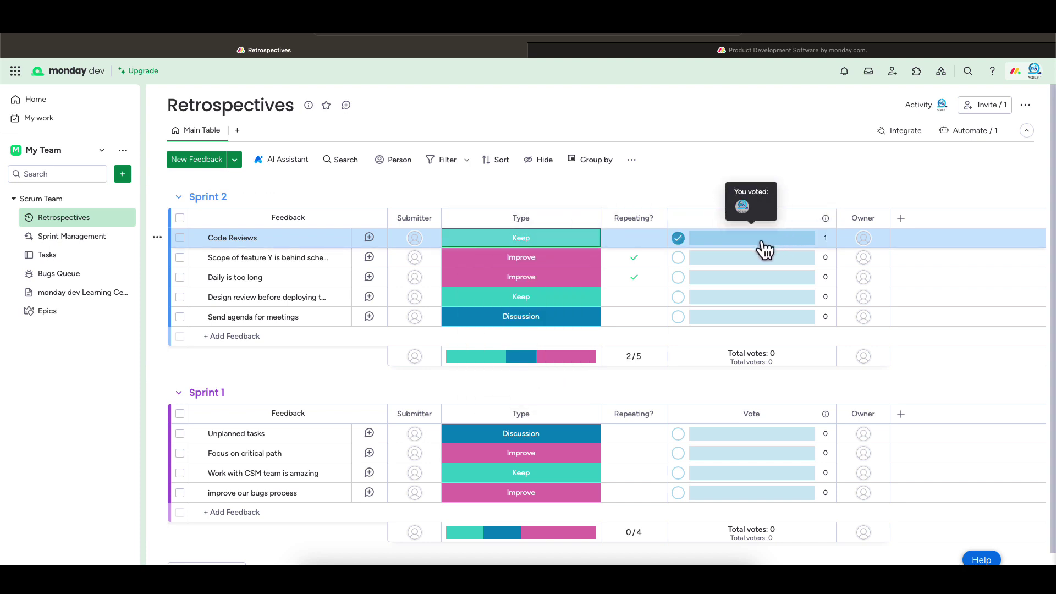
left_click(682, 279)
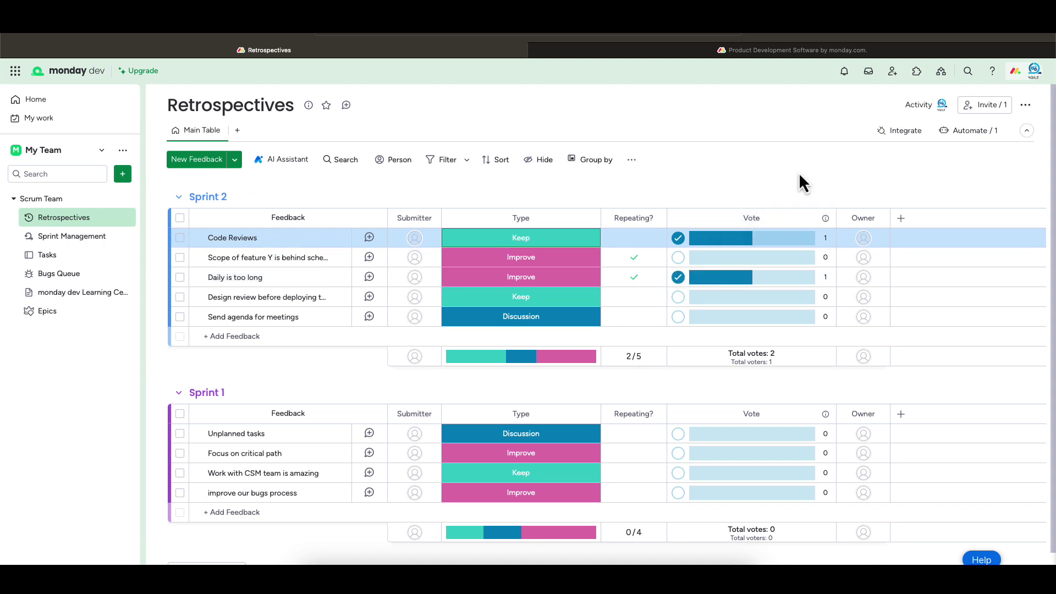
left_click(678, 318)
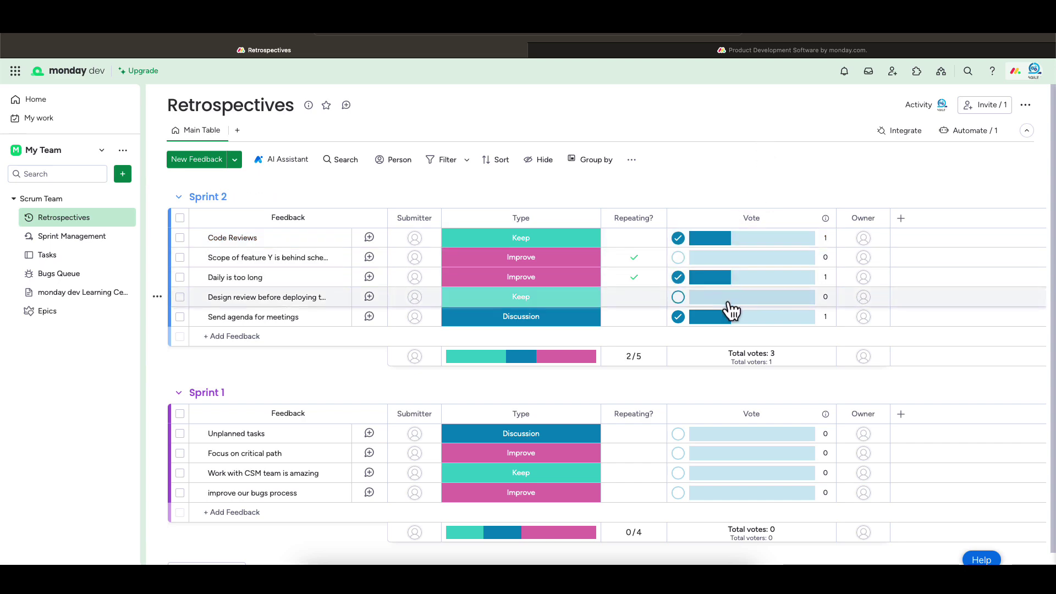
Scroll the monday dev product page past the Sprint management preview to the launch section
scroll(726, 308, "down", 1)
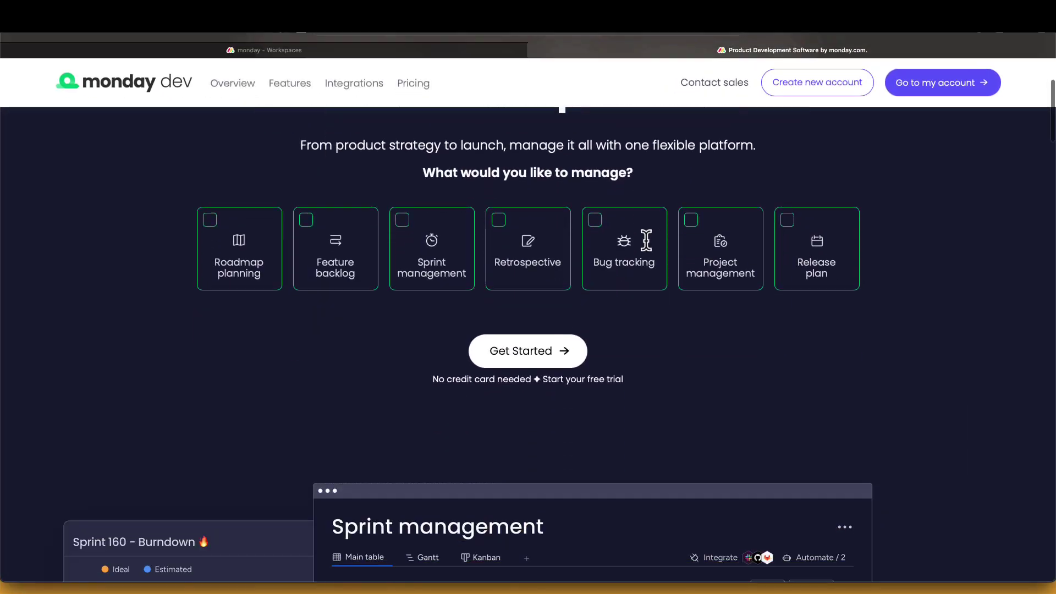
scroll(647, 240, "down", 6)
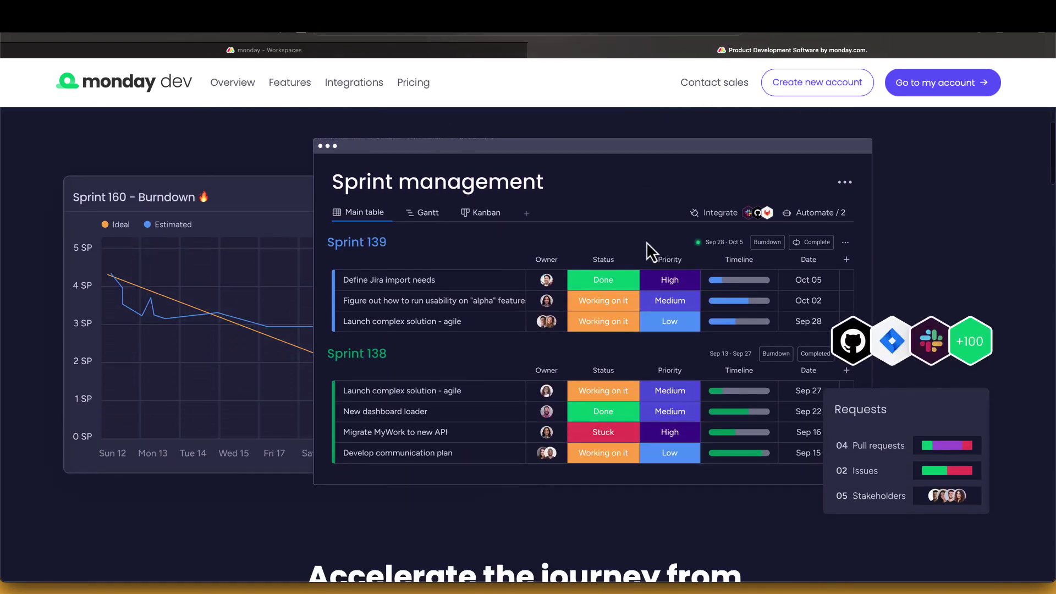
scroll(646, 242, "down", 10)
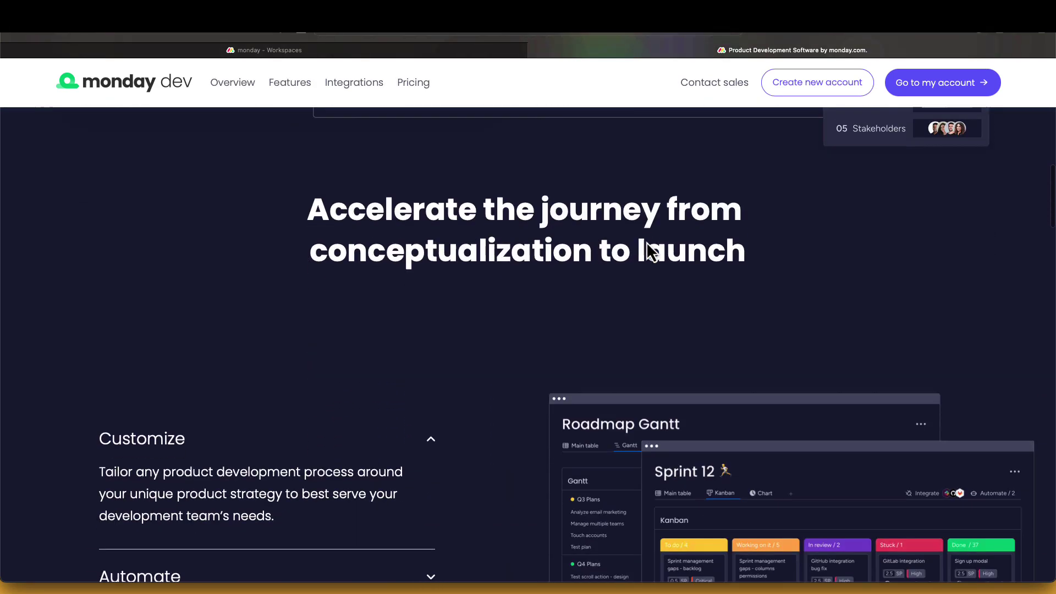